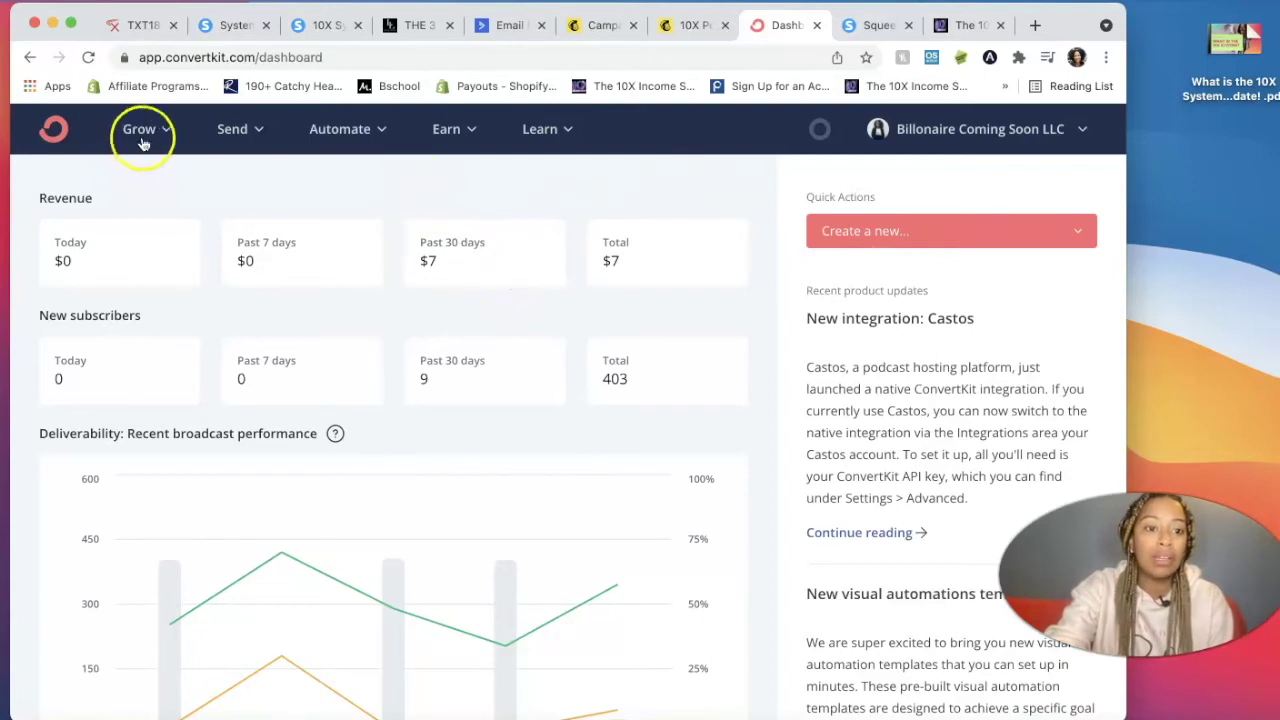
# Start creating a new landing page from the Landing Pages & Forms overview.
pyautogui.click(142, 131)
pyautogui.click(258, 322)
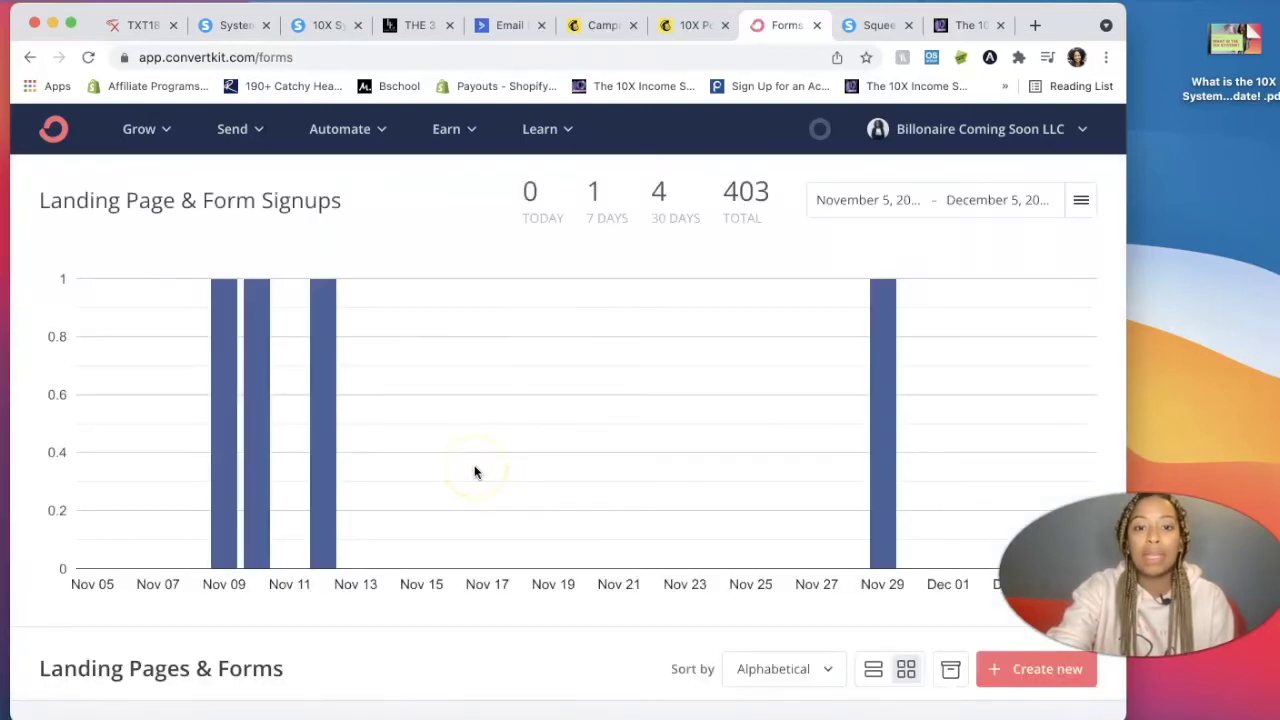
pyautogui.scroll(-3, 475, 472)
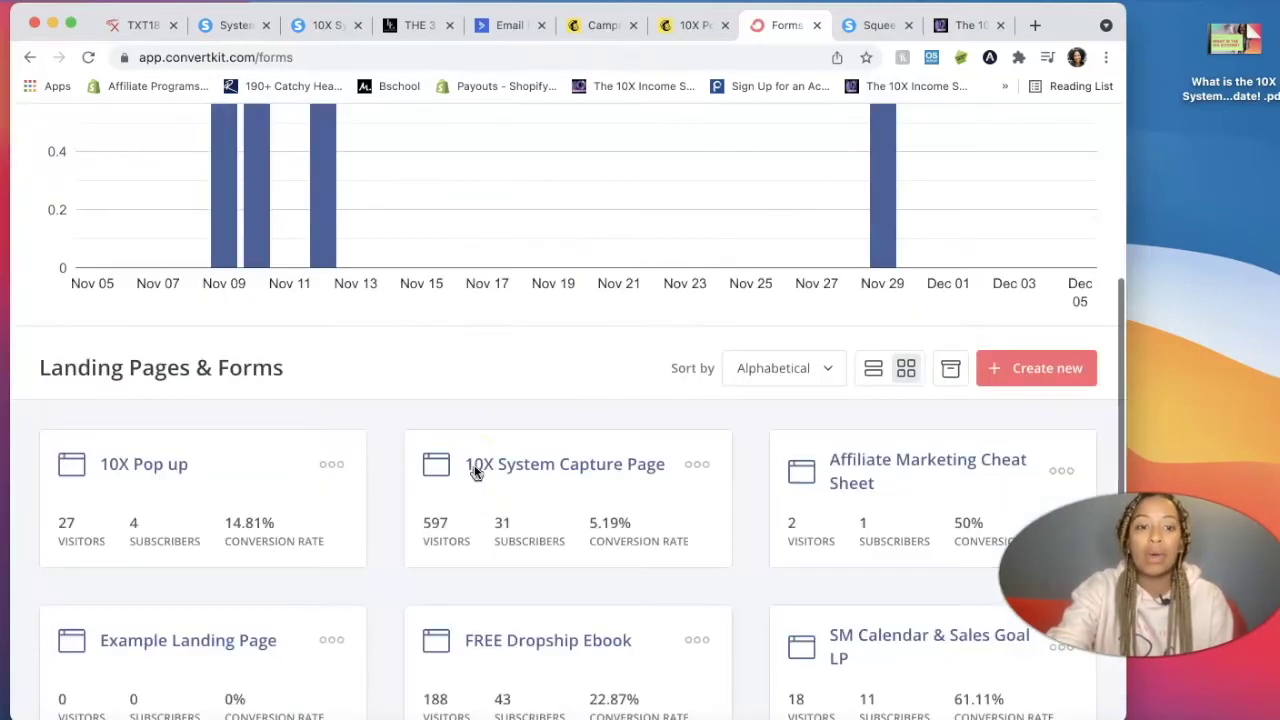
pyautogui.click(1030, 378)
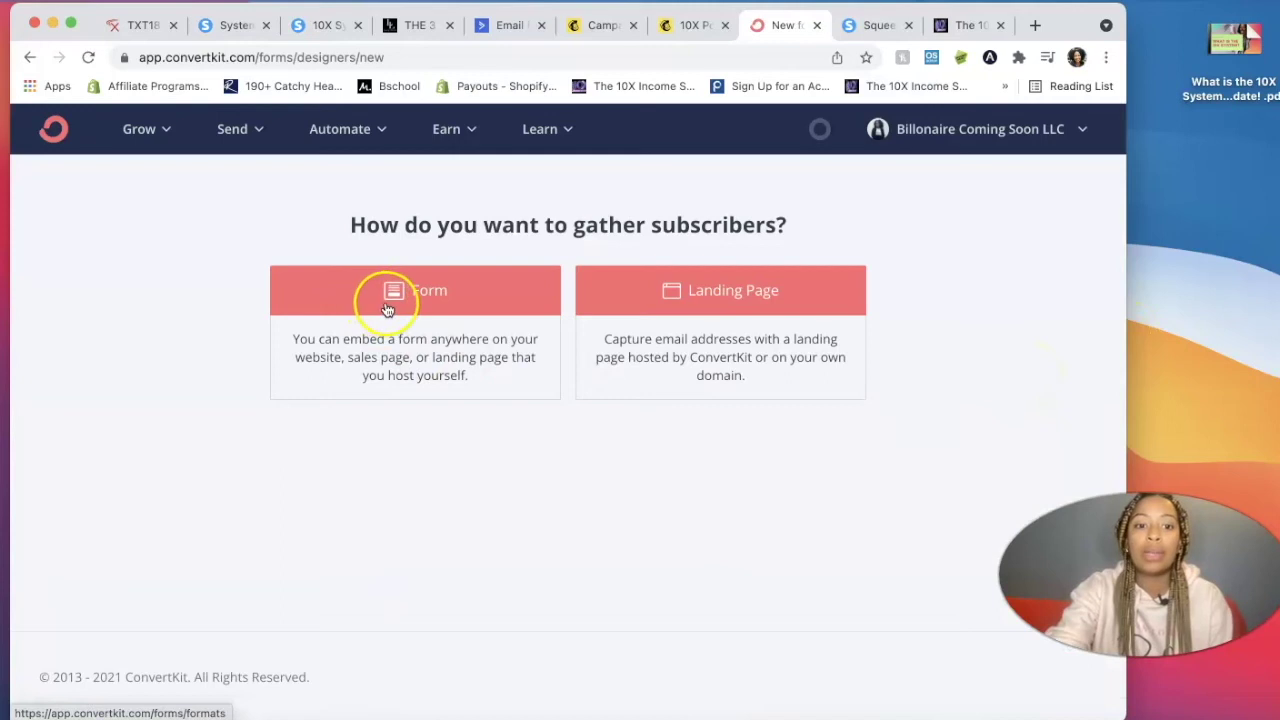
pyautogui.click(386, 307)
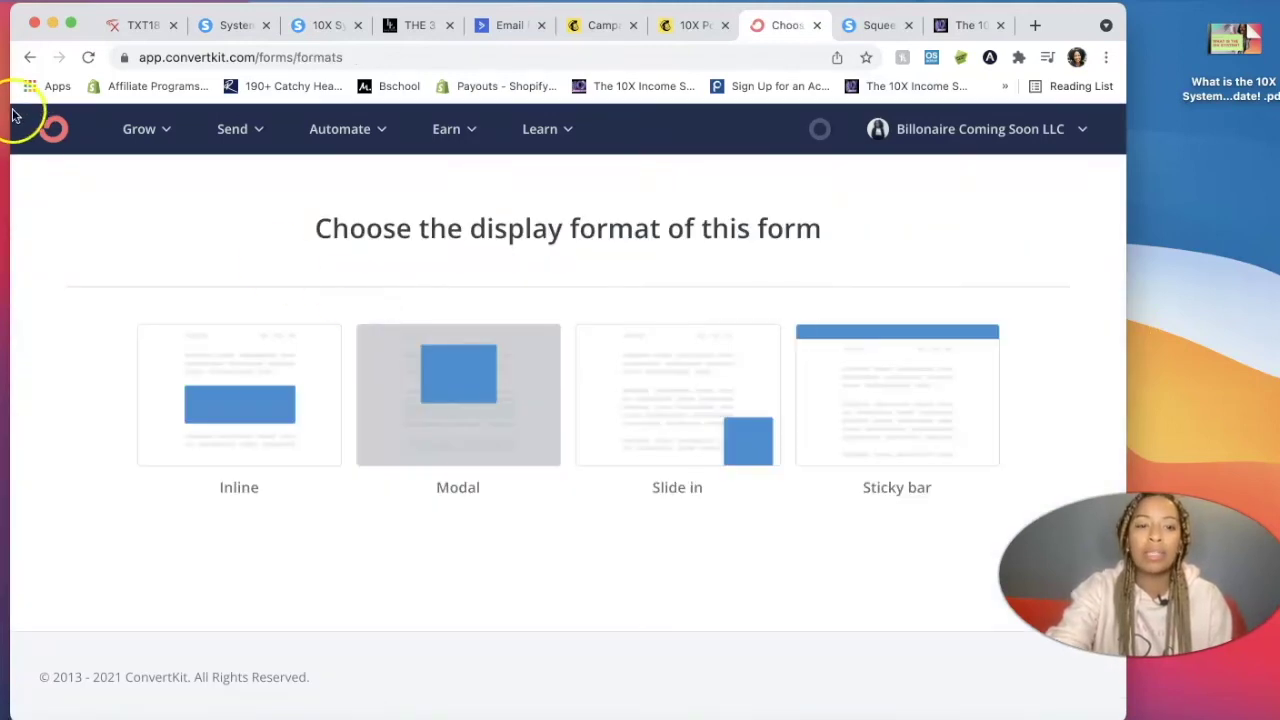
pyautogui.click(31, 58)
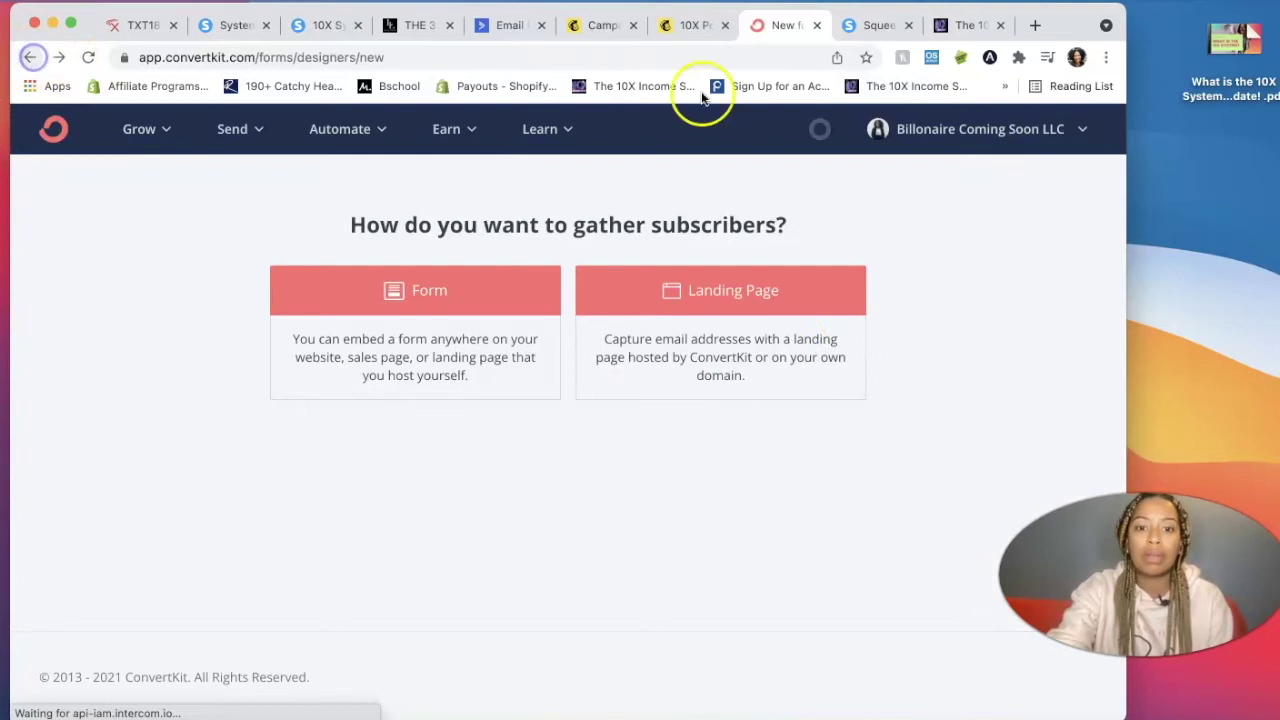
pyautogui.click(755, 289)
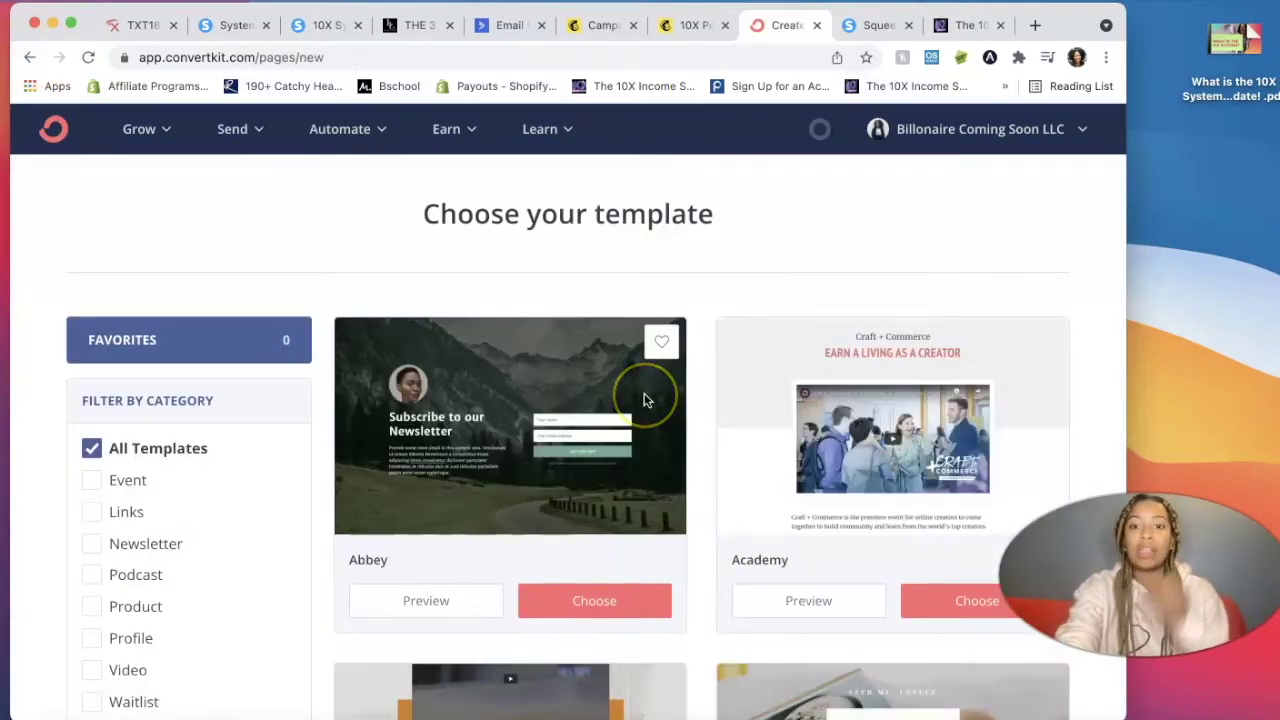
# Browse the landing page templates across all categories to compare their designs.
pyautogui.scroll(-13, 644, 400)
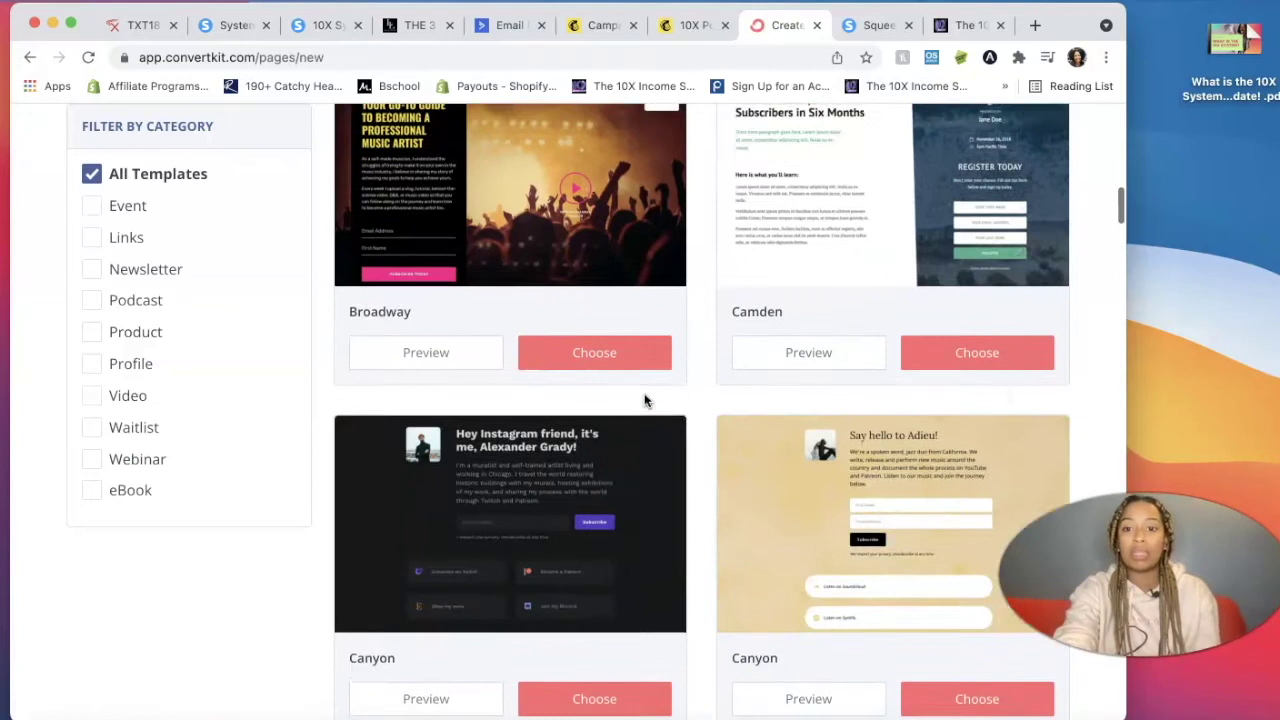
pyautogui.scroll(-6, 644, 400)
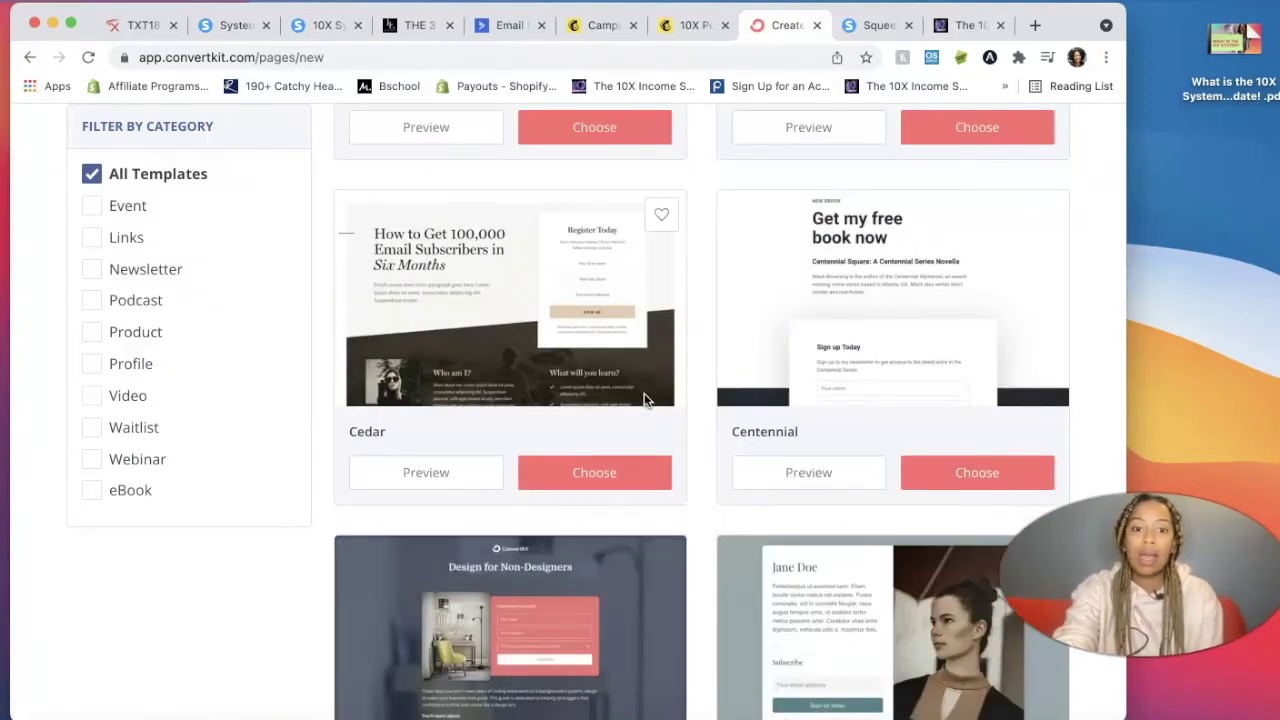
pyautogui.scroll(-8, 644, 400)
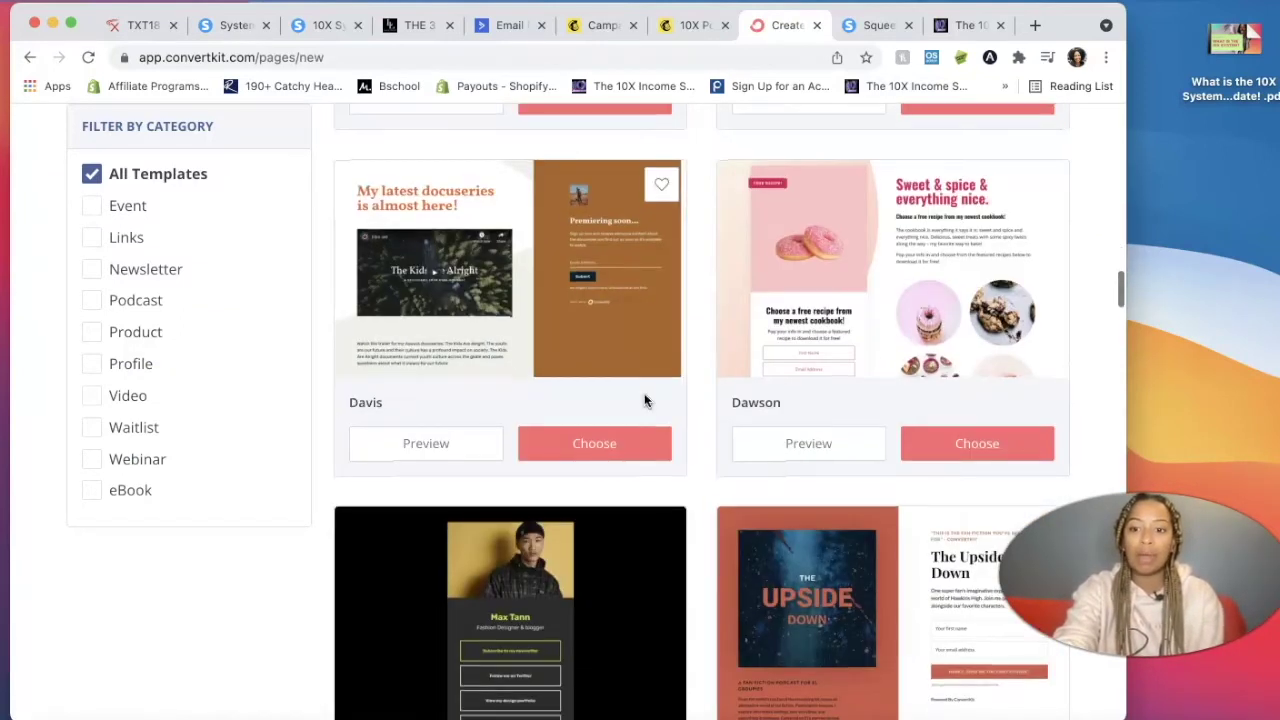
pyautogui.scroll(-10, 644, 400)
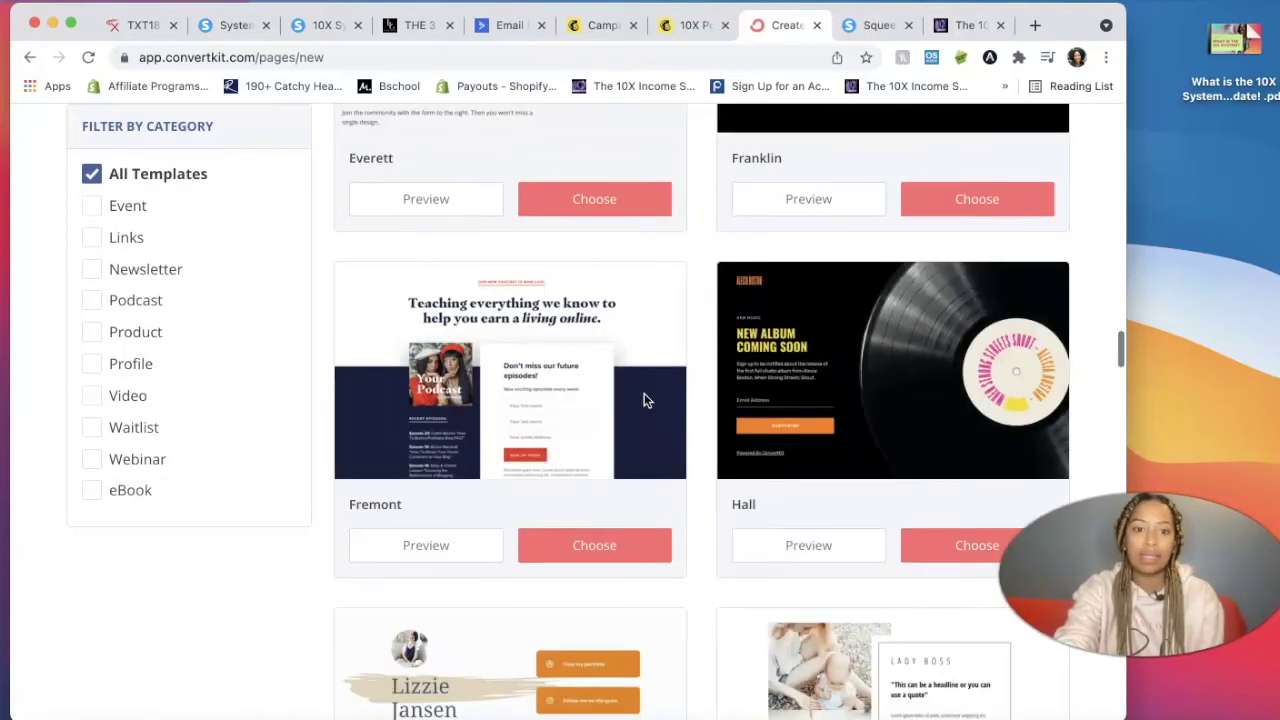
pyautogui.scroll(-7, 528, 420)
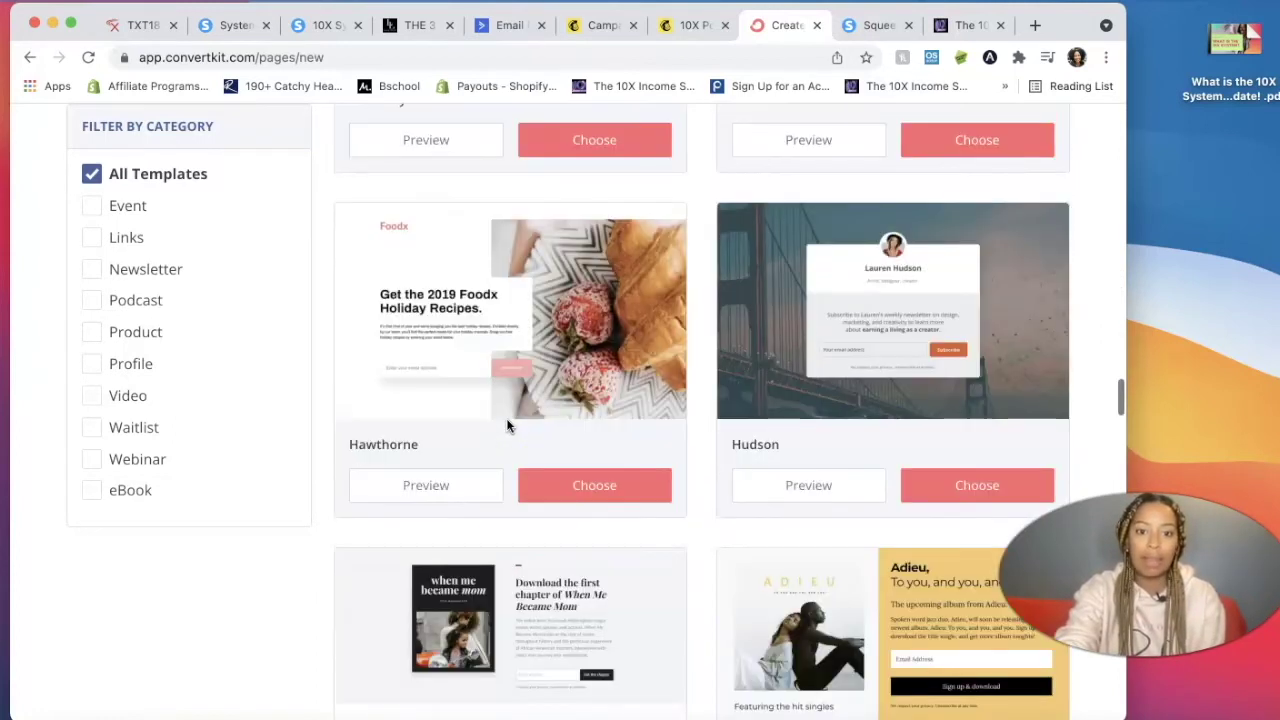
pyautogui.scroll(-4, 506, 425)
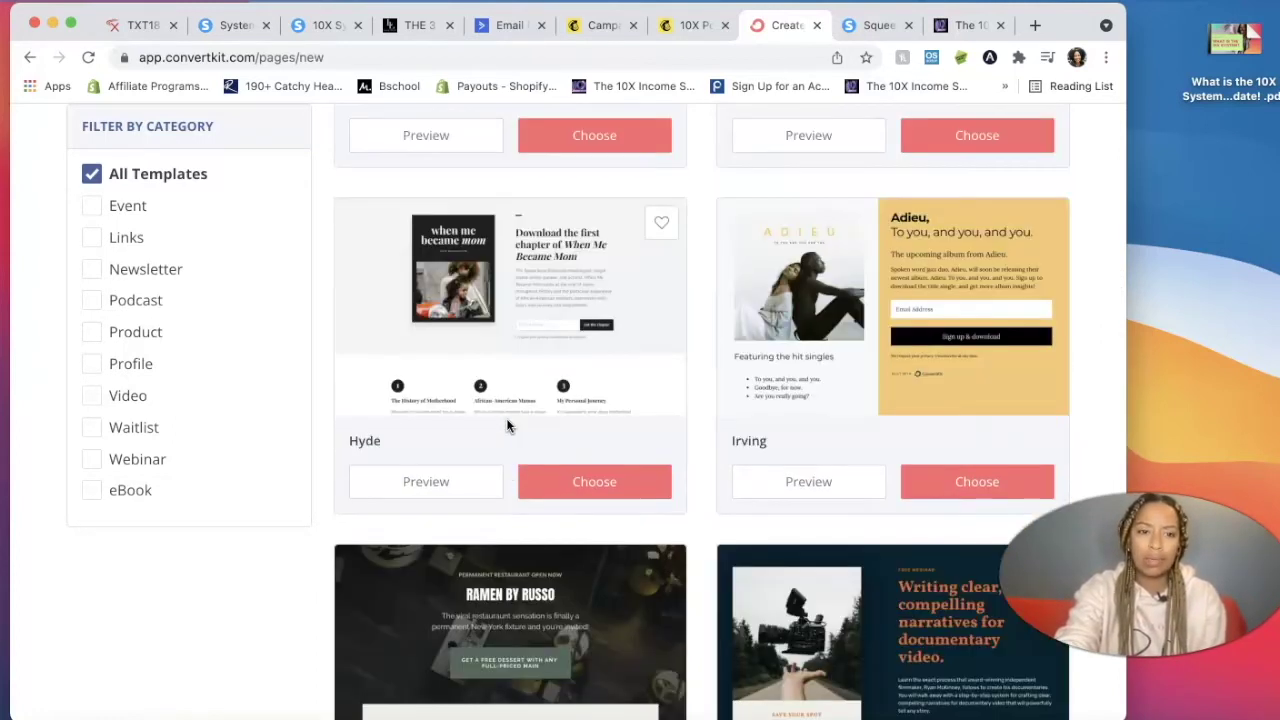
pyautogui.scroll(-4, 506, 425)
pyautogui.scroll(-4, 506, 425)
pyautogui.scroll(-10, 540, 408)
pyautogui.scroll(20, 637, 388)
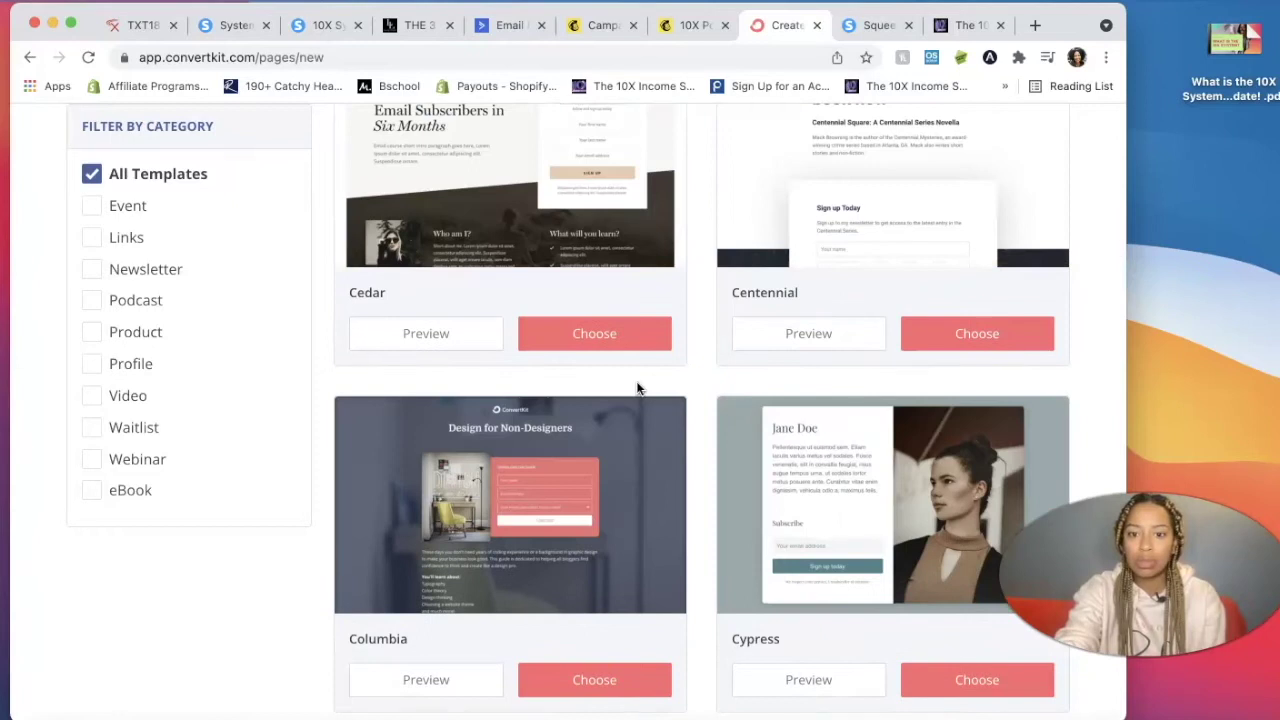
pyautogui.scroll(2, 637, 388)
pyautogui.scroll(15, 637, 388)
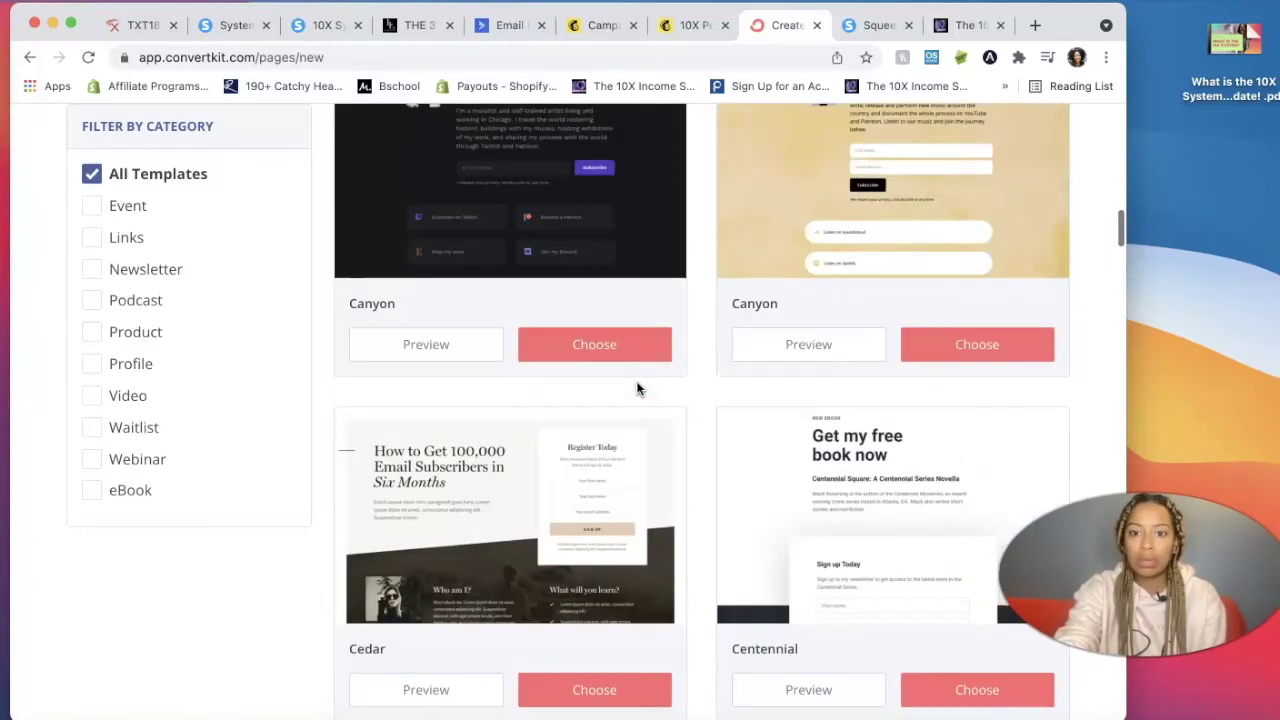
pyautogui.scroll(14, 637, 388)
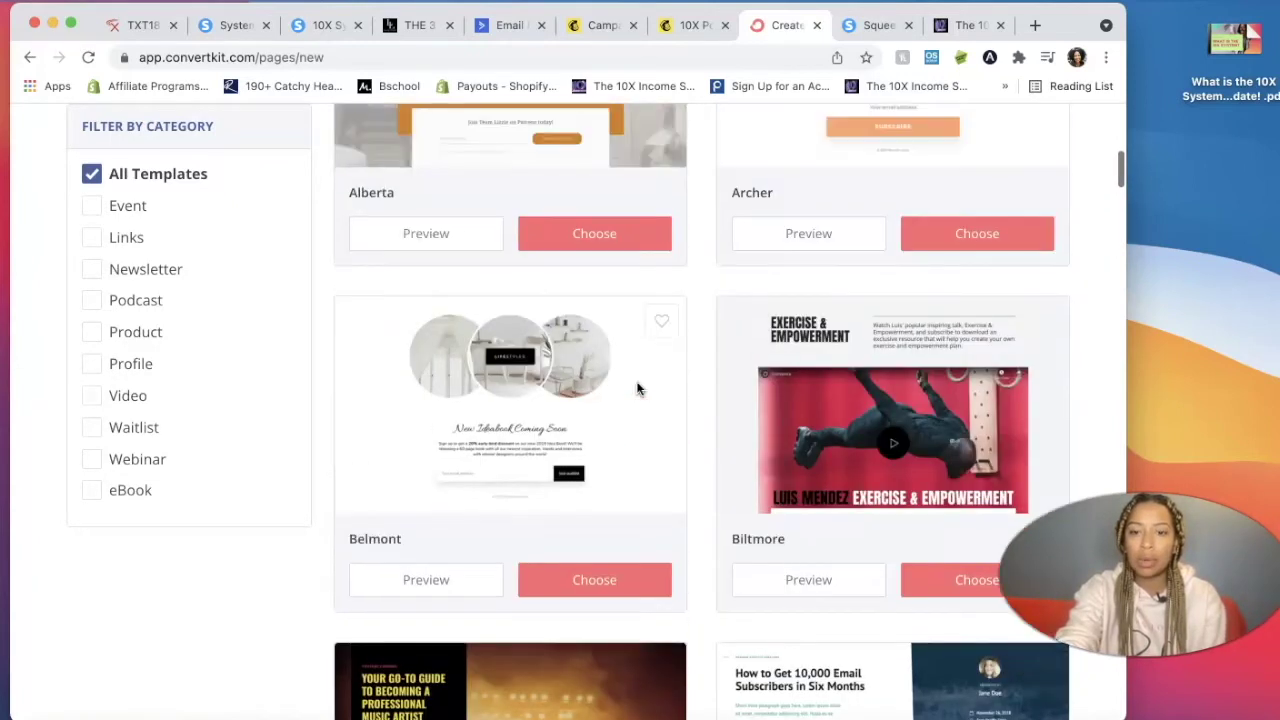
pyautogui.scroll(9, 637, 388)
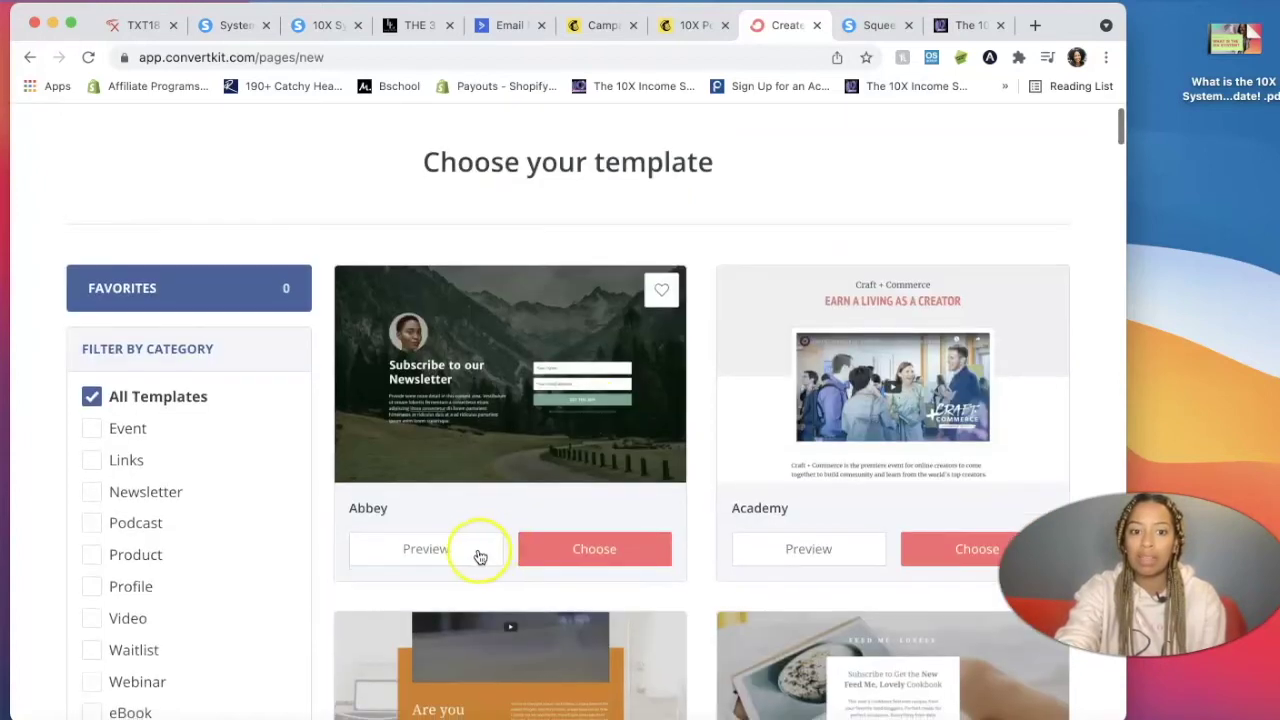
# Choose the Abbey template for the landing page and delete its round portrait image.
pyautogui.click(613, 552)
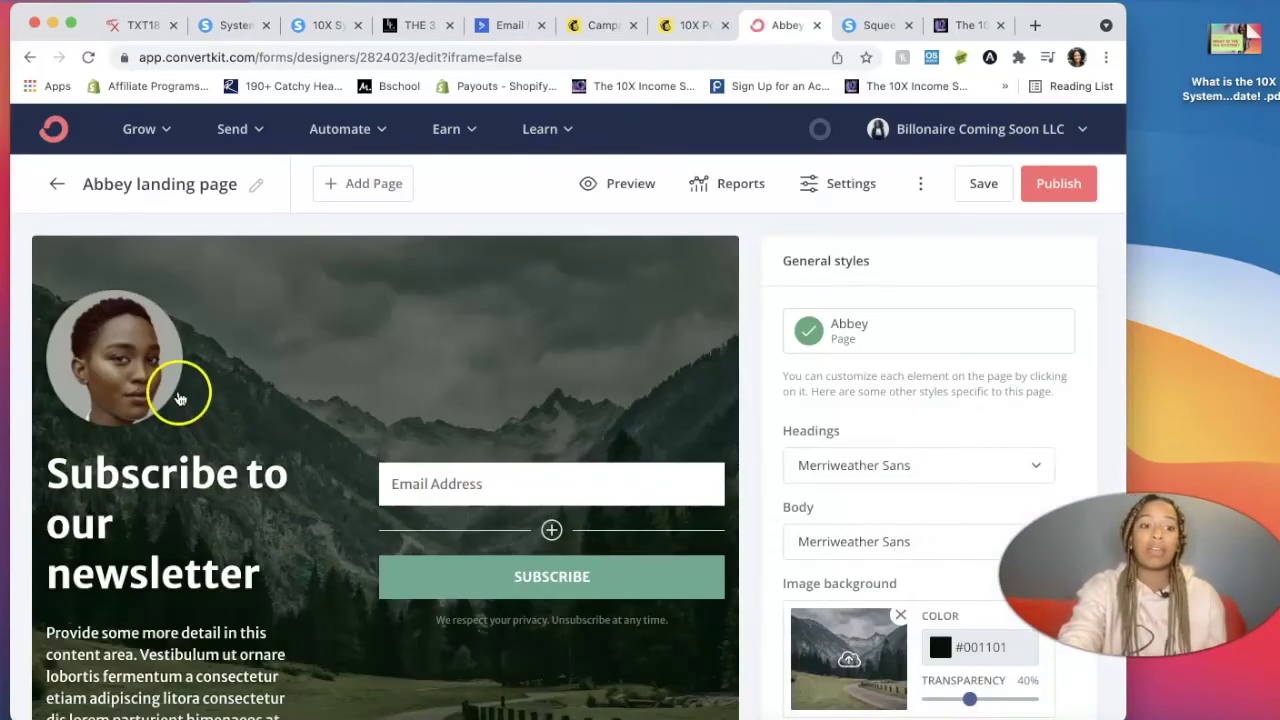
pyautogui.click(150, 372)
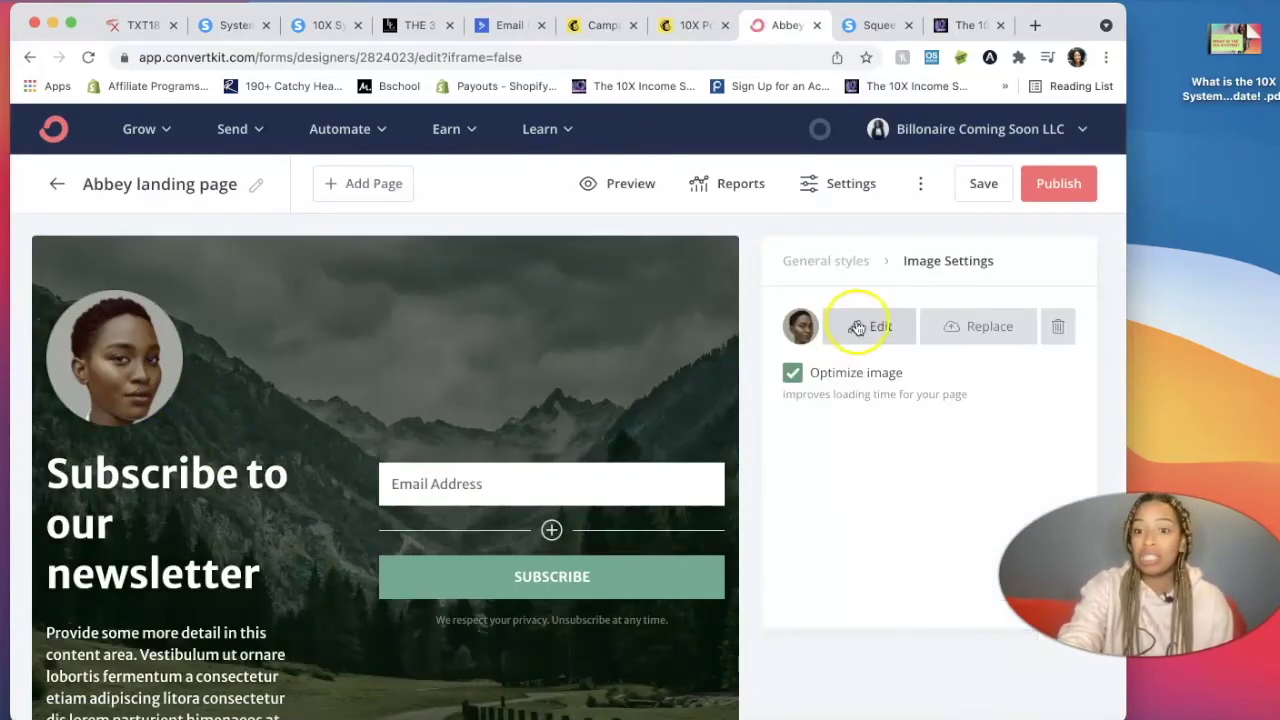
pyautogui.click(1058, 326)
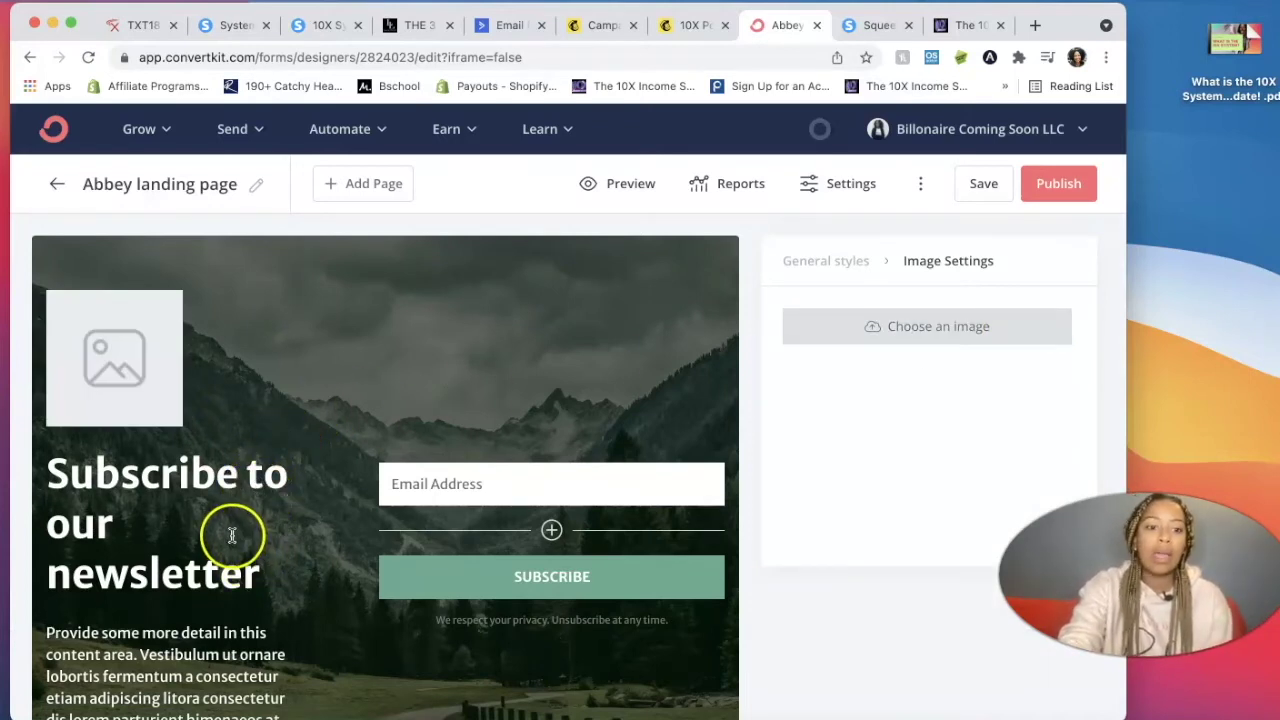
# Replace the "Subscribe to our newsletter" headline with "WAIT! Where Should we Send You the Video?".
pyautogui.scroll(-3, 232, 520)
pyautogui.click(284, 424)
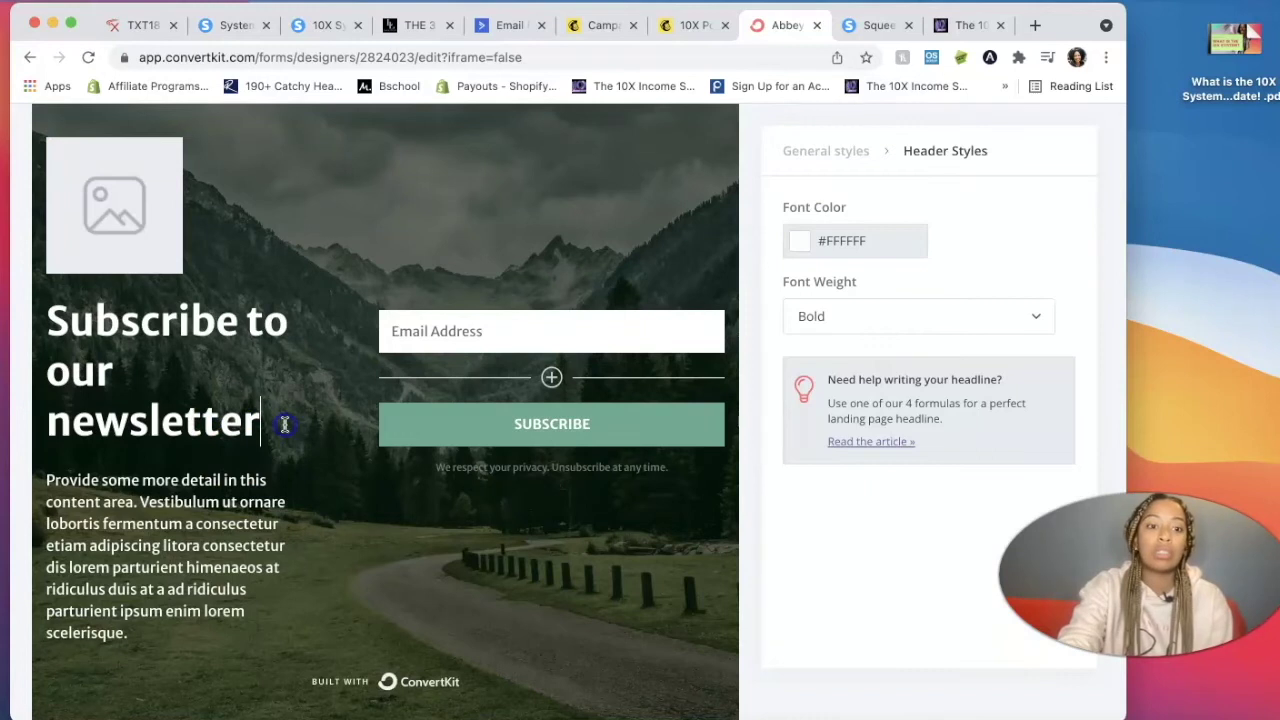
pyautogui.keyDown('shift'); pyautogui.click(34, 316); pyautogui.keyUp('shift')
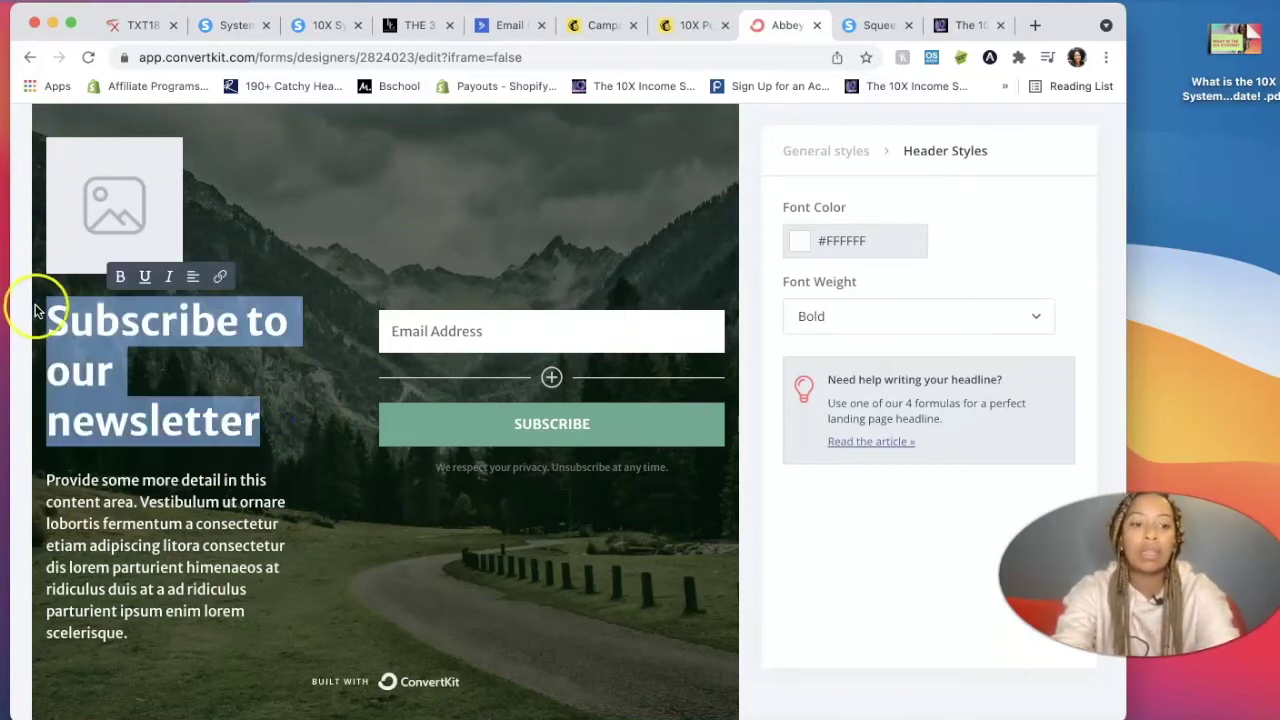
pyautogui.write('WA')
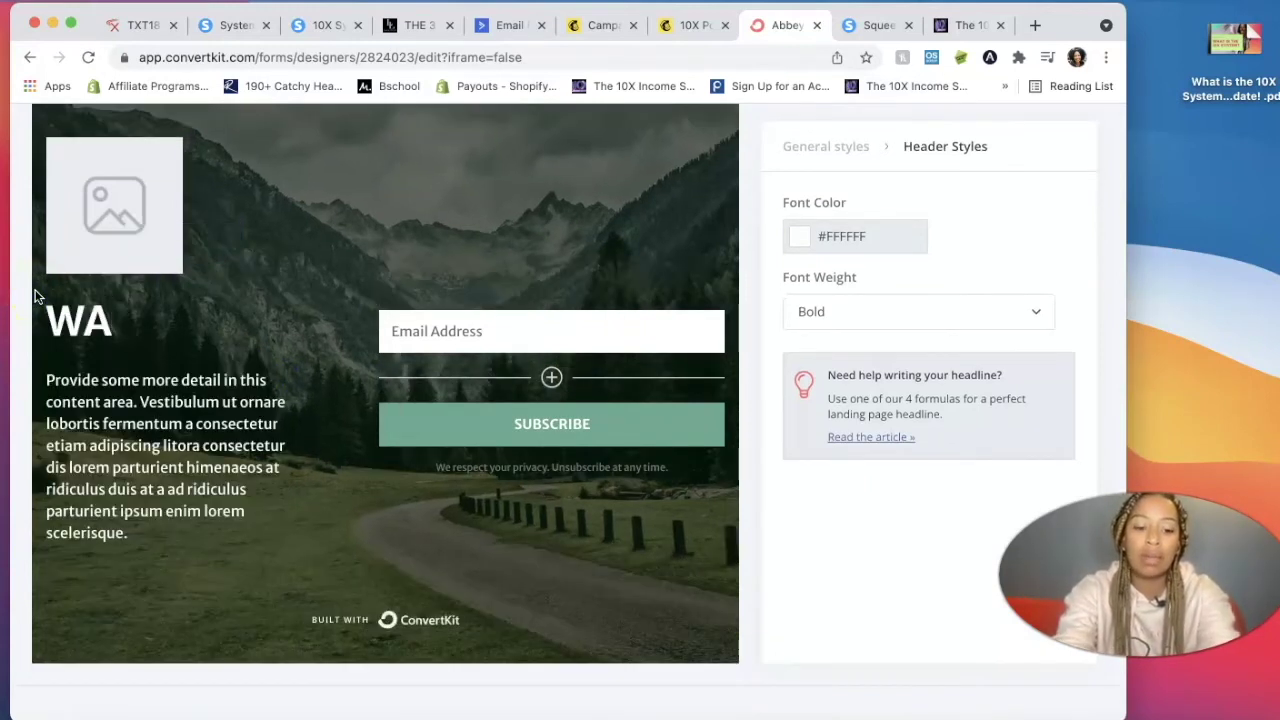
pyautogui.write('IT! Where ')
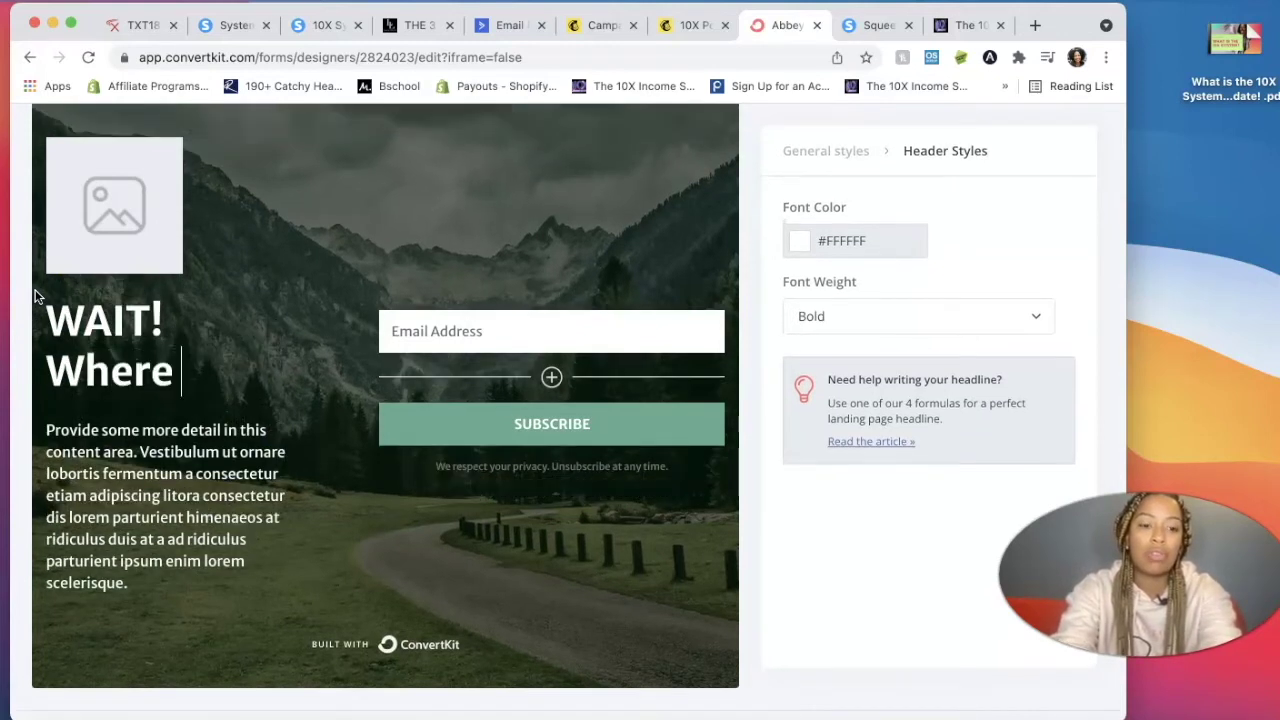
pyautogui.write('Should we Send ')
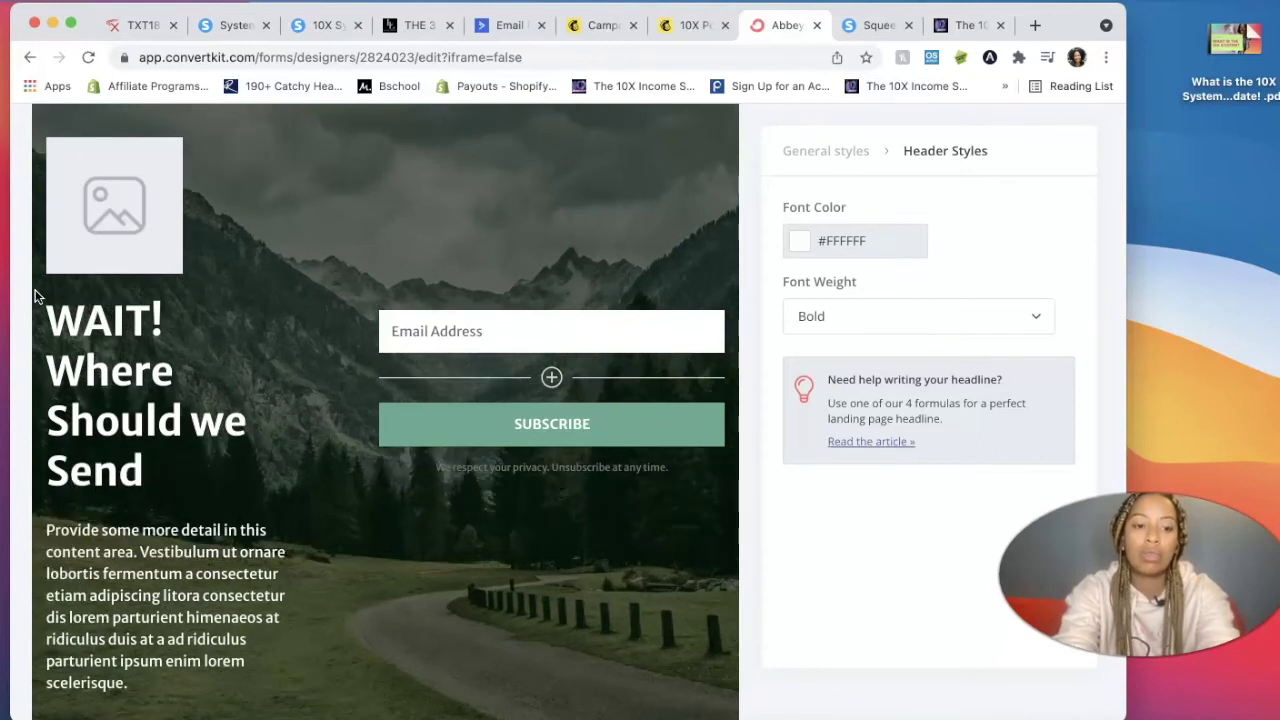
pyautogui.write('You the Video')
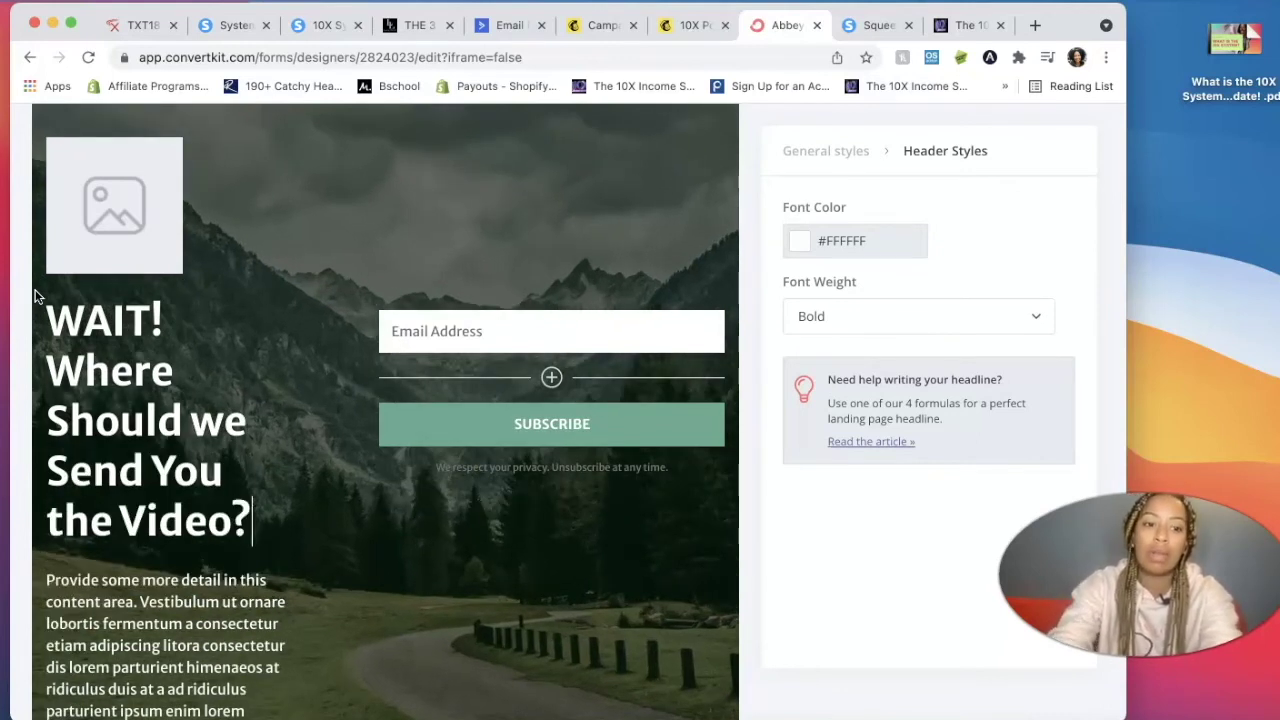
pyautogui.write('?')
# Delete the placeholder paragraph below the headline.
pyautogui.scroll(-3, 34, 292)
pyautogui.click(165, 568)
pyautogui.click(147, 580)
pyautogui.keyDown('shift'); pyautogui.click(55, 428); pyautogui.keyUp('shift')
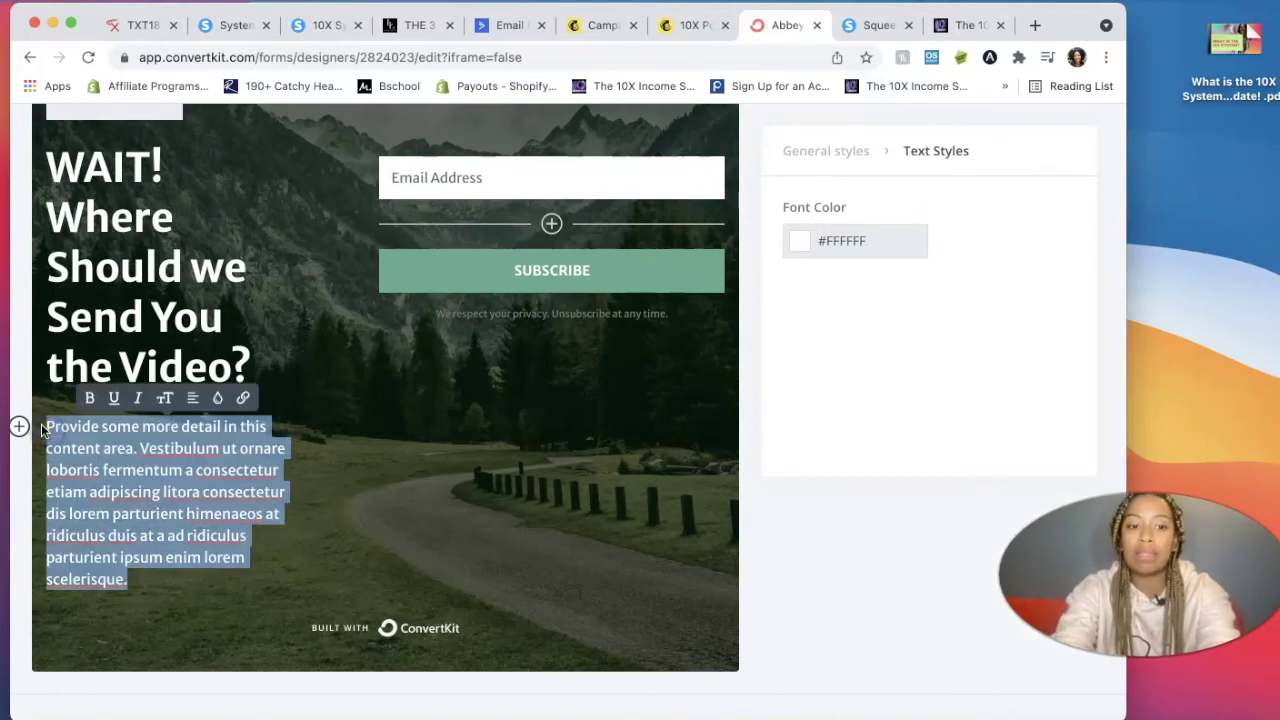
pyautogui.press('BackSpace')
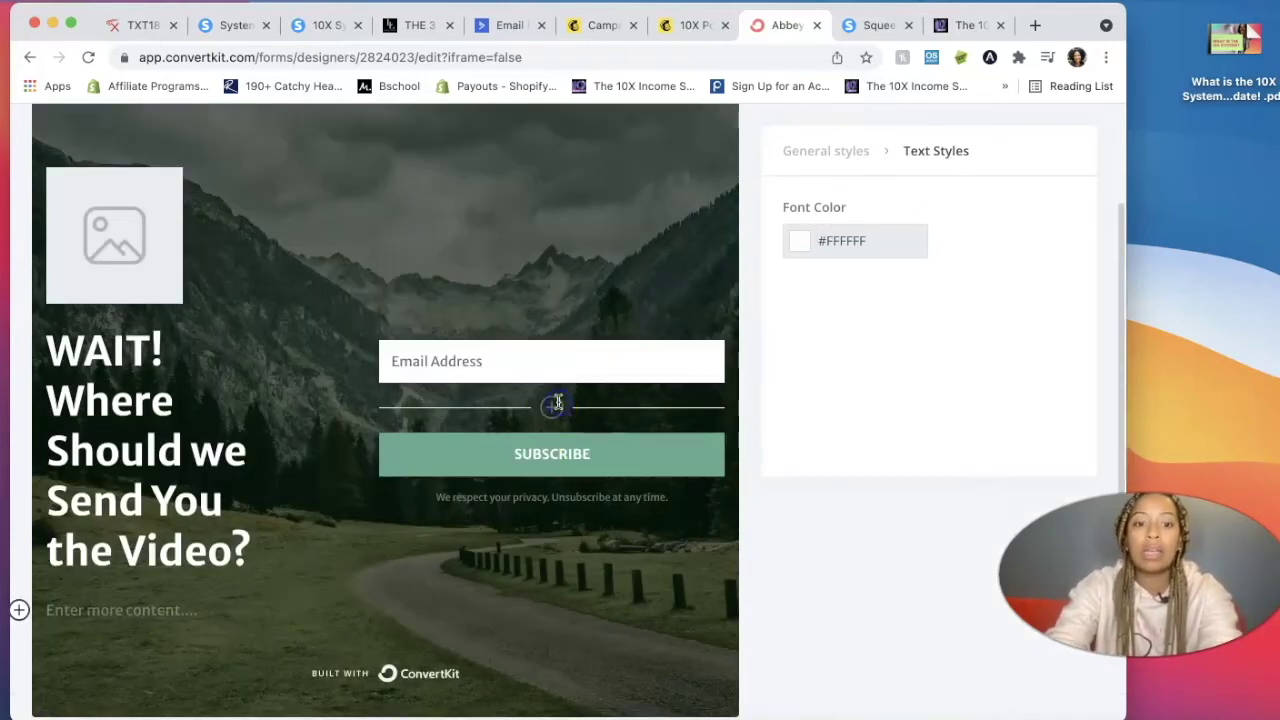
# Add a custom field to the signup form, assign it to First Name, and make it required.
pyautogui.click(551, 406)
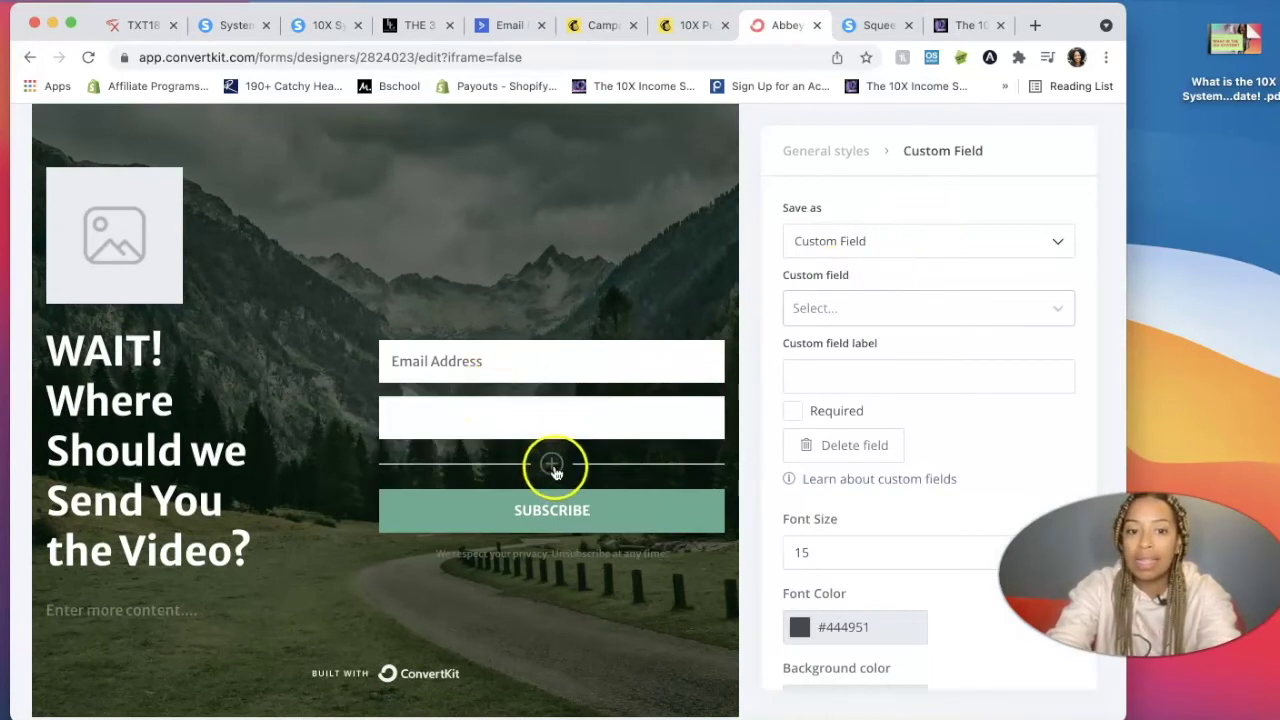
pyautogui.click(1044, 245)
pyautogui.click(1044, 245)
pyautogui.click(1030, 306)
pyautogui.click(980, 353)
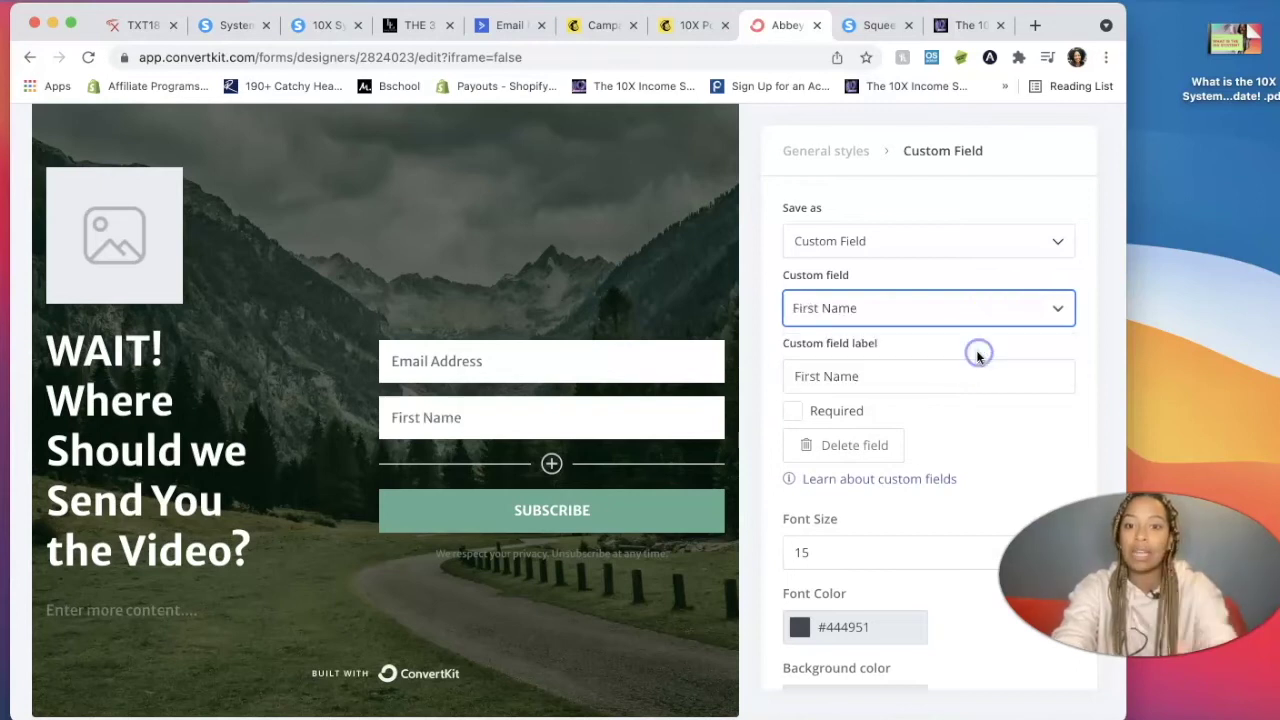
pyautogui.scroll(-2, 880, 420)
pyautogui.click(791, 306)
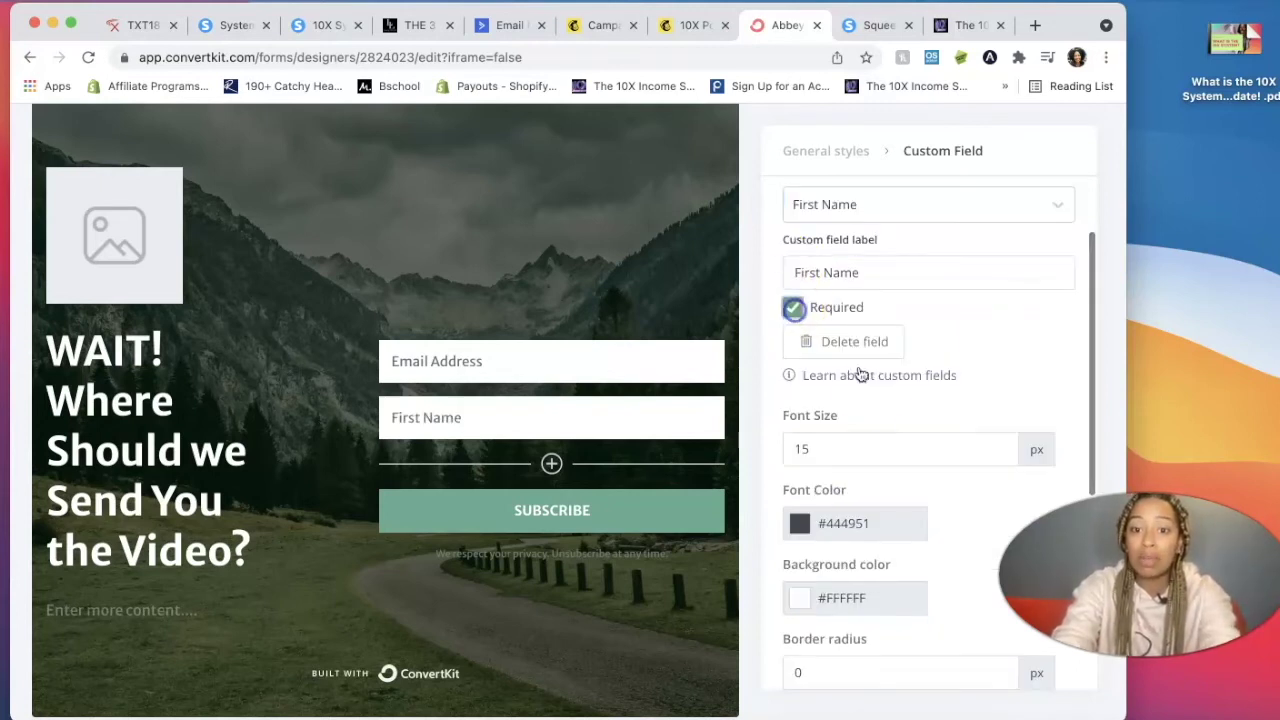
# Review the First Name field's style options and move the field above Email Address in the form.
pyautogui.scroll(-3, 871, 391)
pyautogui.scroll(-1, 871, 394)
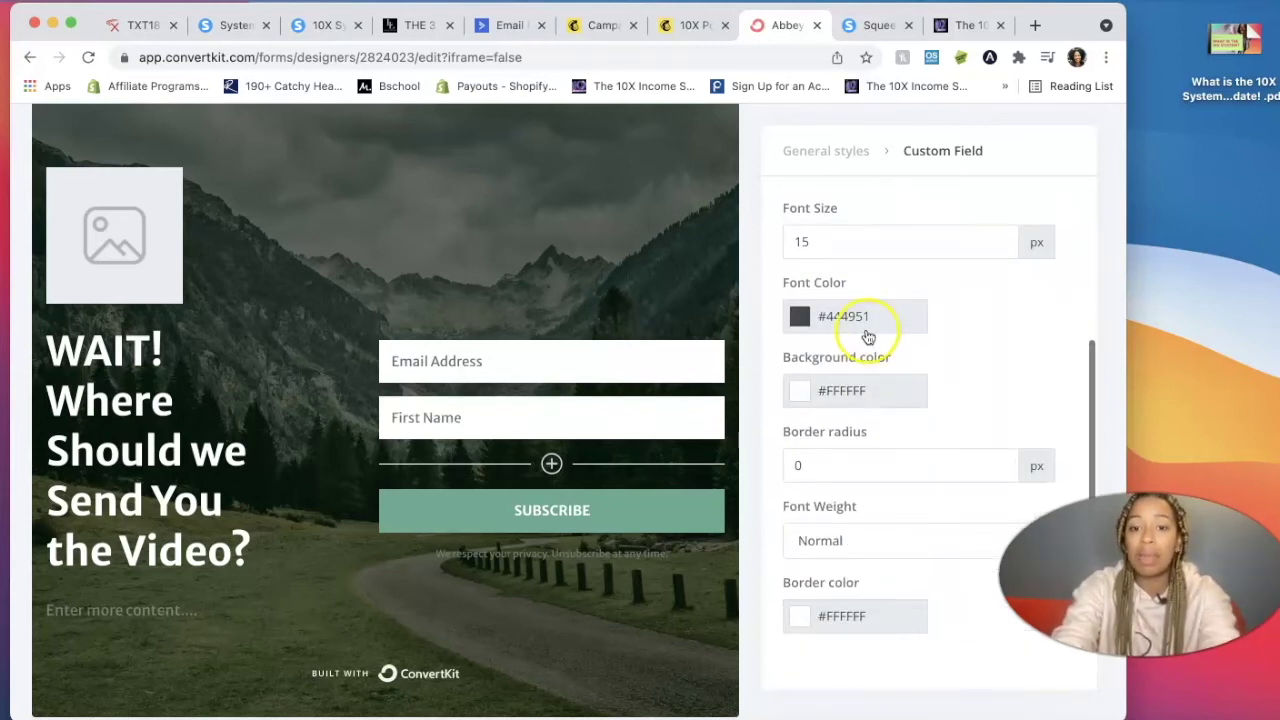
pyautogui.scroll(-3, 847, 502)
pyautogui.scroll(4, 847, 499)
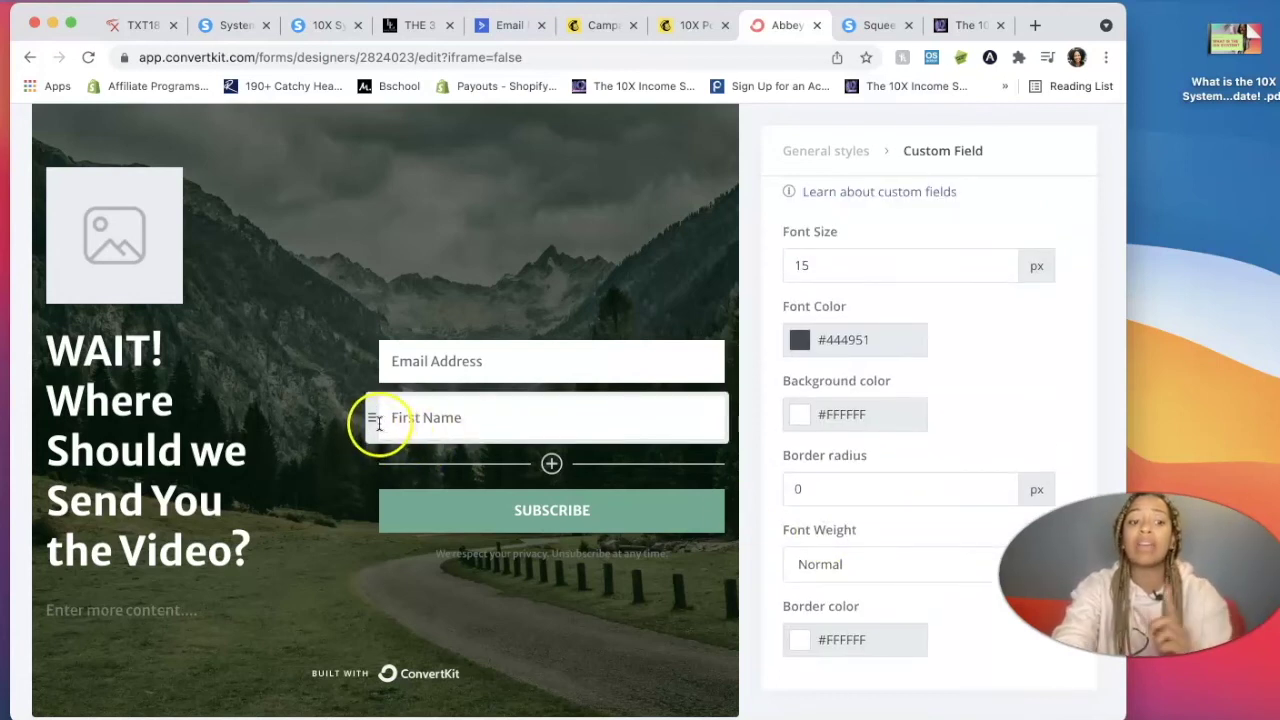
pyautogui.moveTo(371, 418); pyautogui.dragTo(384, 309)
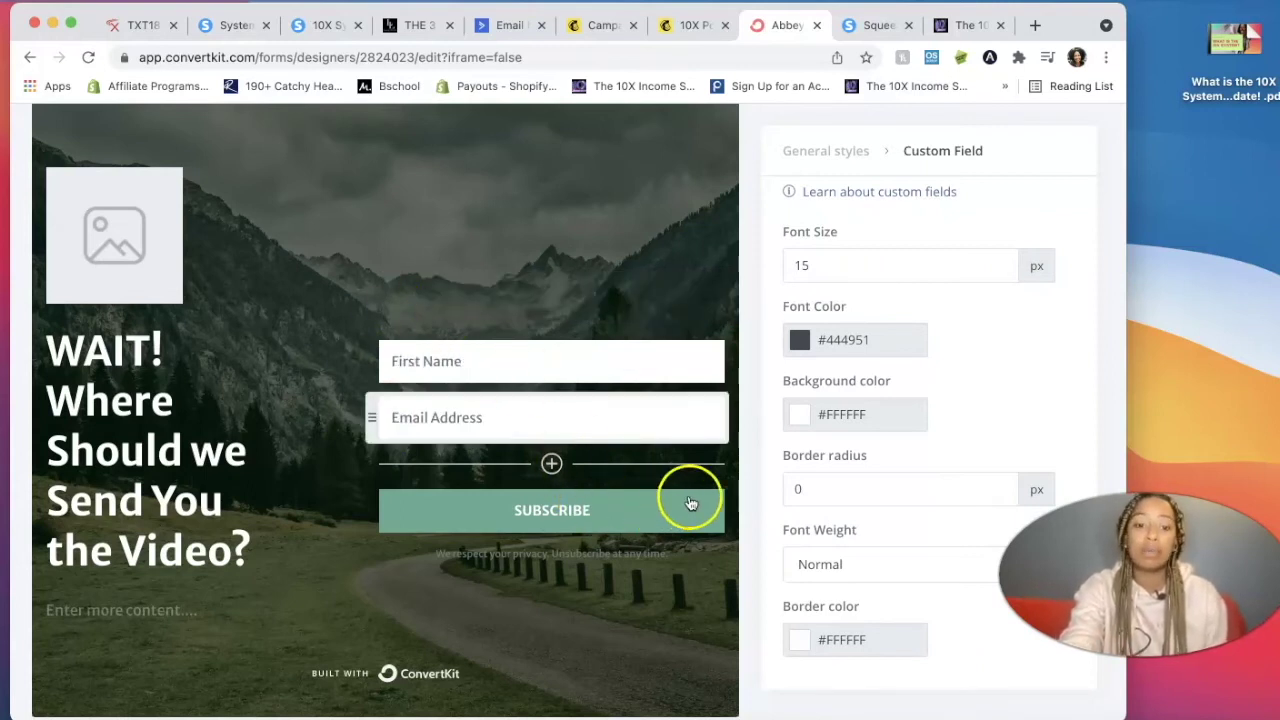
# Change the signup form's "SUBSCRIBE" button label to "SEND ME THE VIDEO".
pyautogui.click(626, 513)
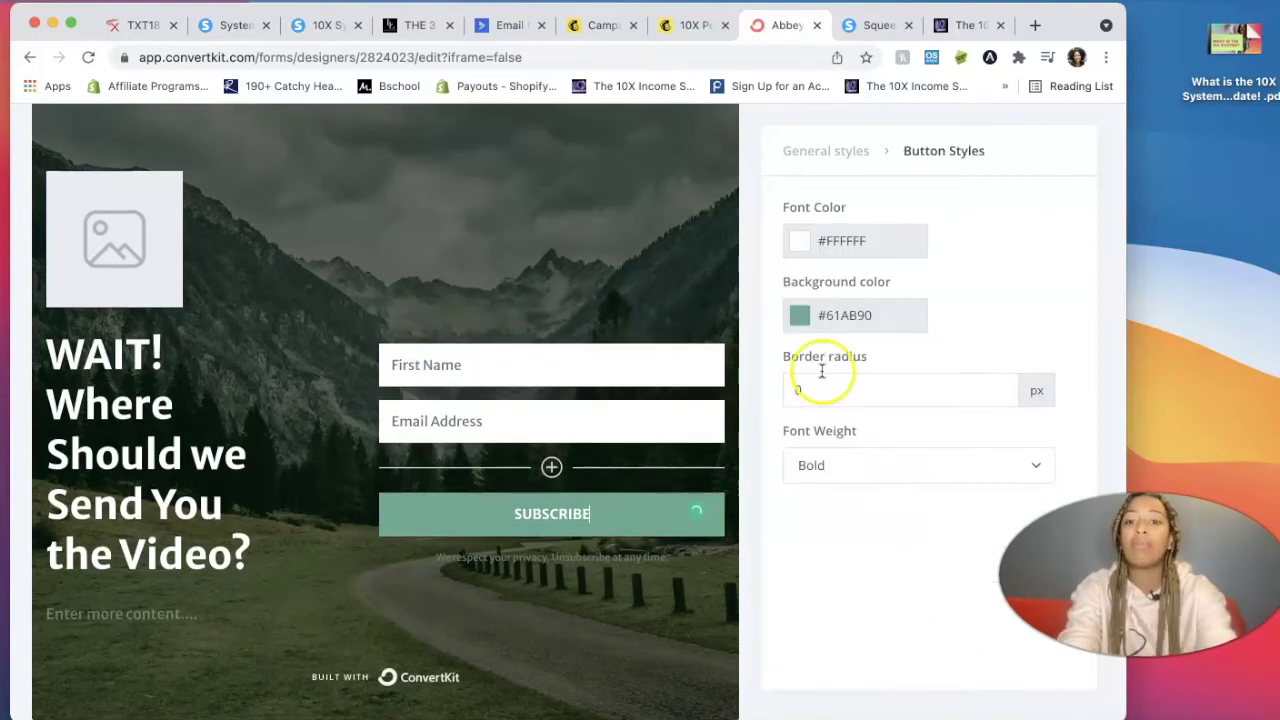
pyautogui.scroll(3, 820, 368)
pyautogui.scroll(-4, 680, 471)
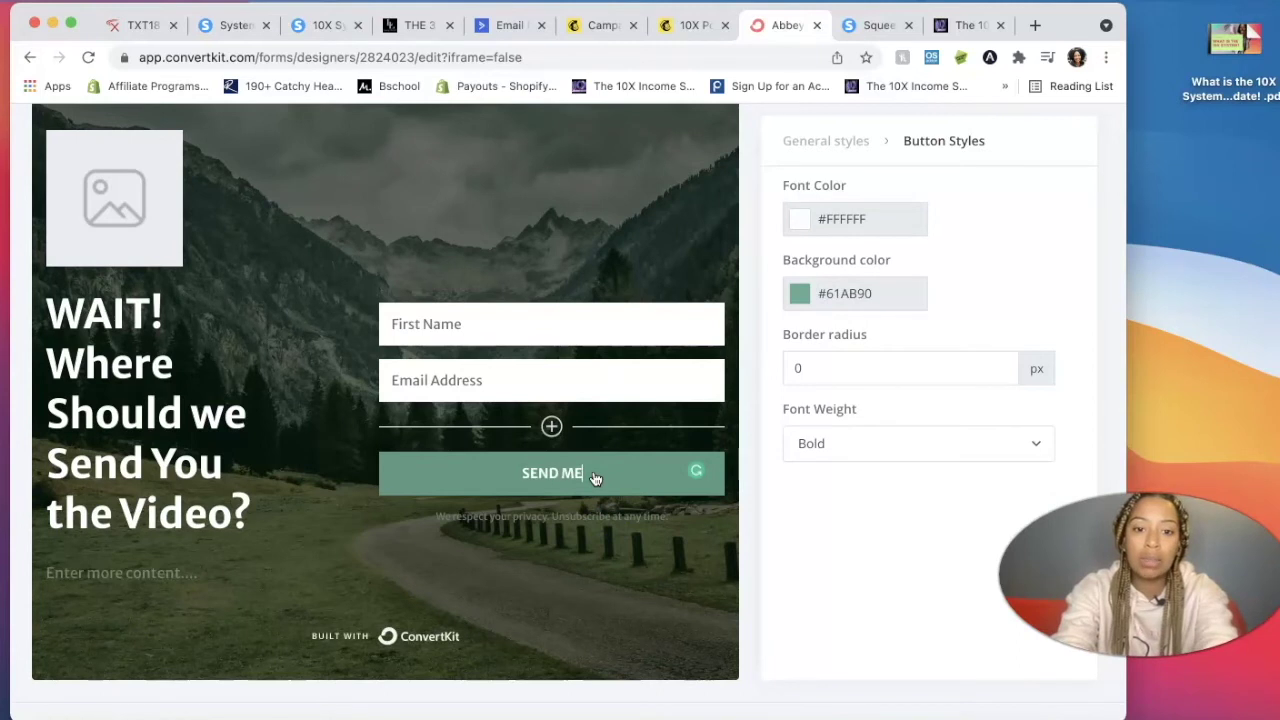
pyautogui.write('DEO!')
pyautogui.press('BackSpace')
pyautogui.press('BackSpace')
pyautogui.press('BackSpace')
pyautogui.press('BackSpace')
pyautogui.press('BackSpace')
pyautogui.write('E VIDEO')
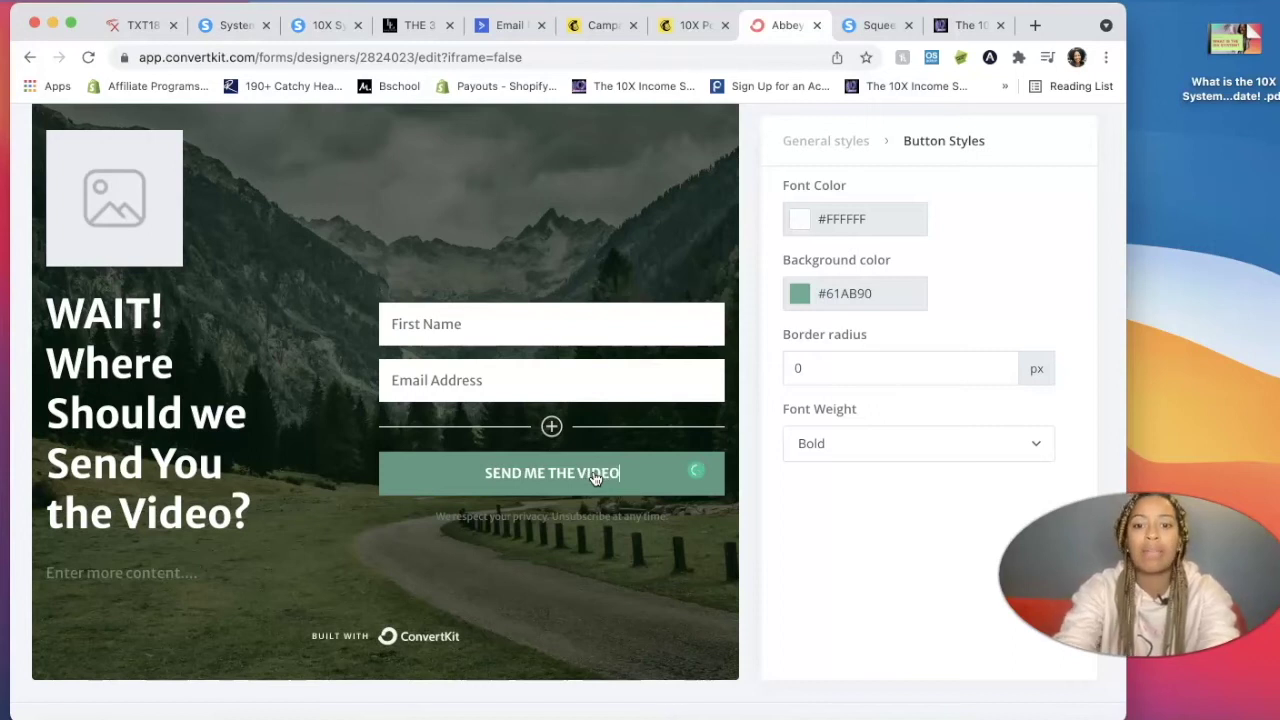
pyautogui.scroll(-1, 505, 600)
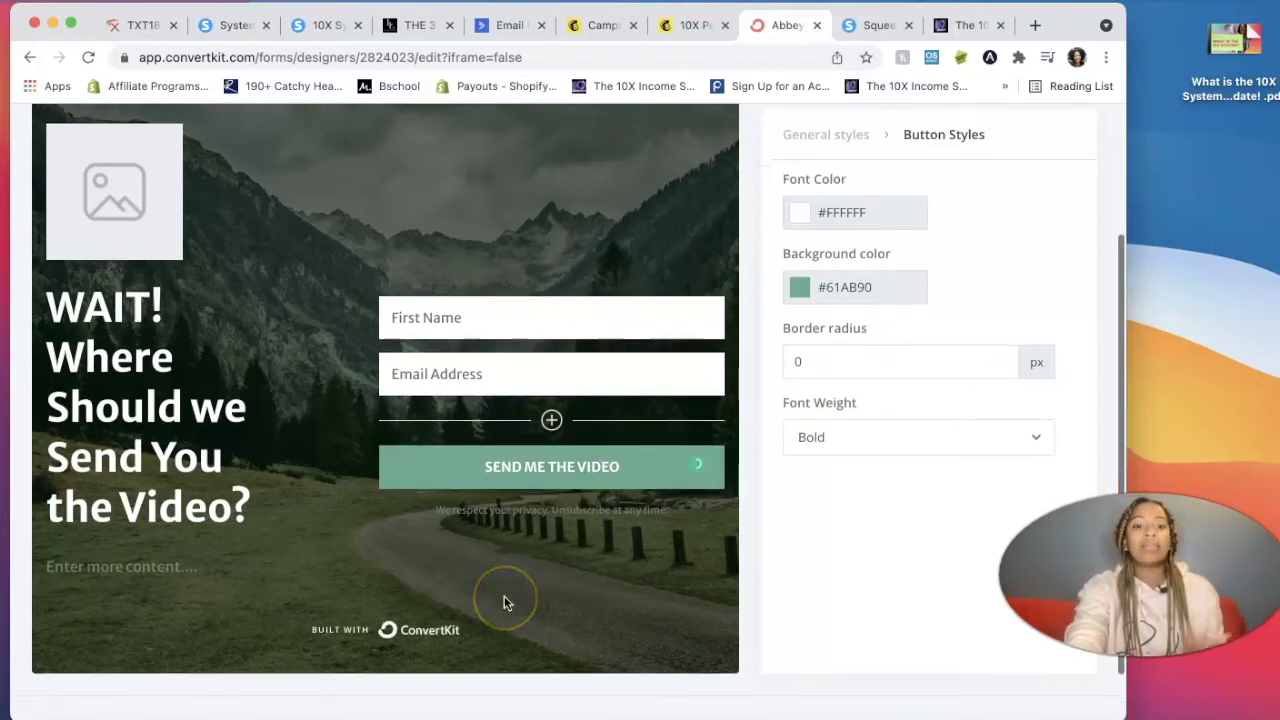
# Rename the Abbey landing page as "10X".
pyautogui.scroll(3, 505, 600)
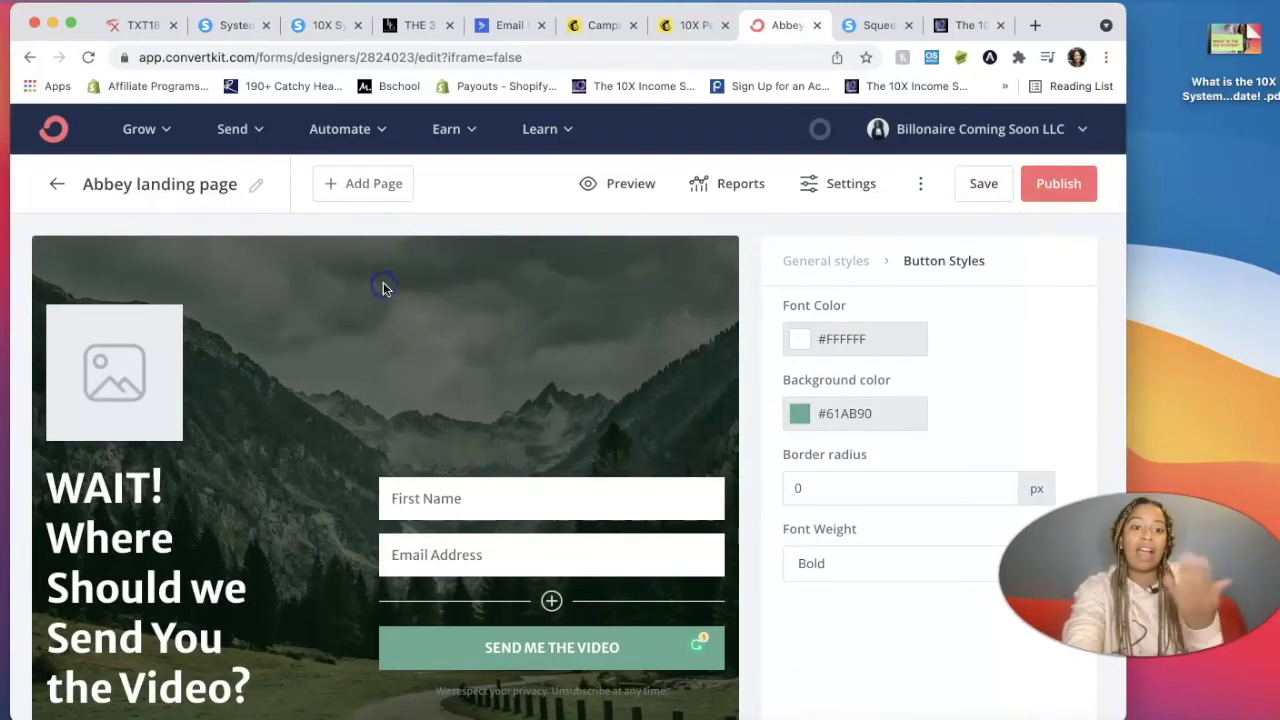
pyautogui.click(256, 185)
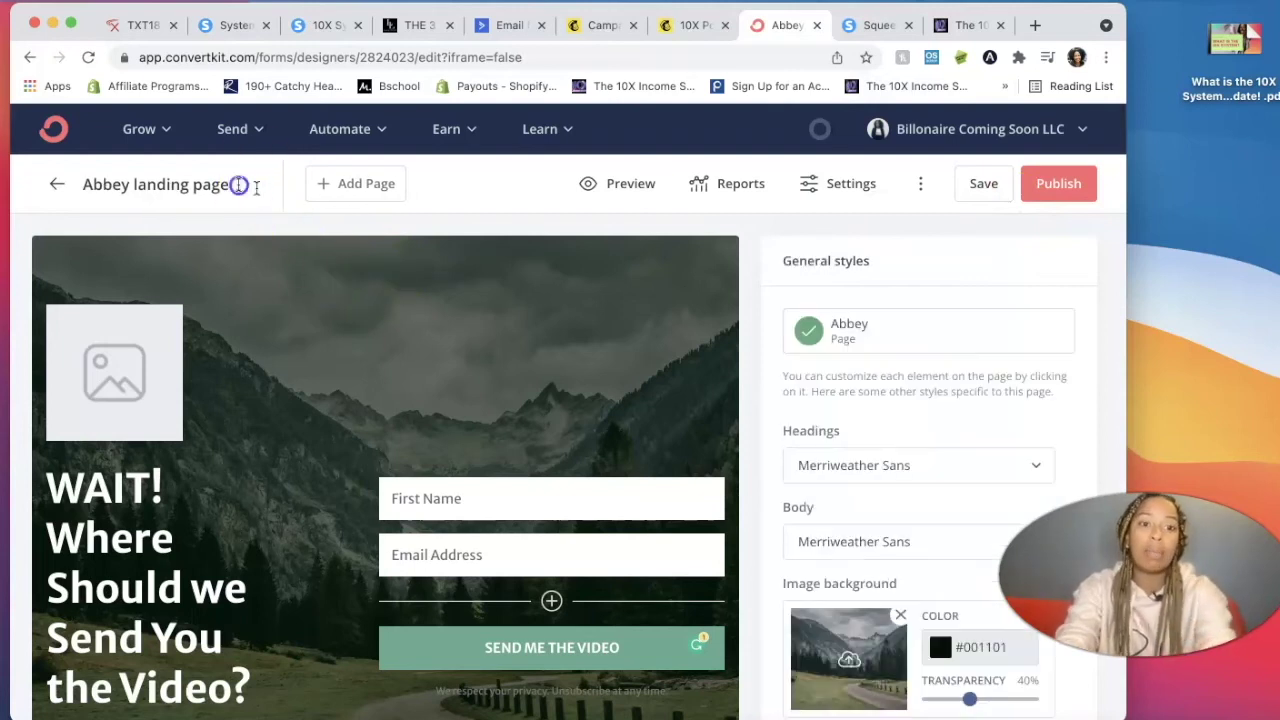
pyautogui.tripleClick(110, 180)
pyautogui.write('10X')
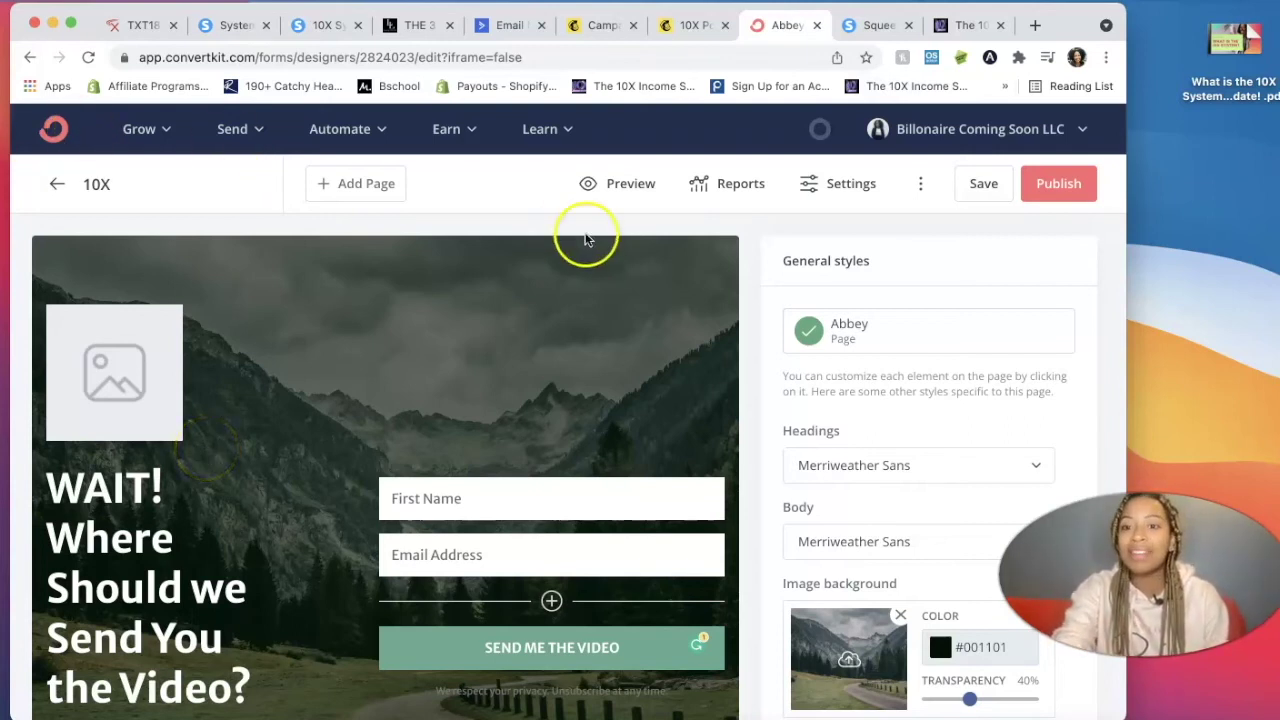
# Publish the landing page, copy its share URL, and close the sharing options.
pyautogui.click(1079, 185)
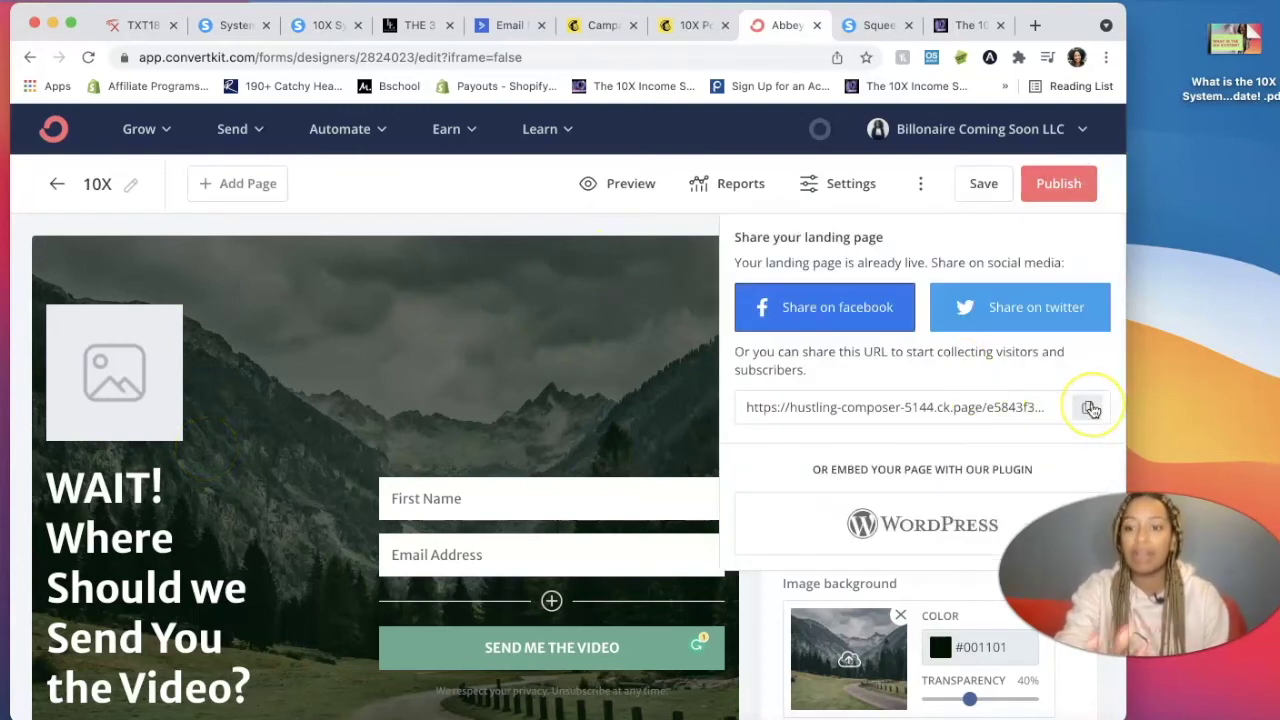
pyautogui.click(1090, 408)
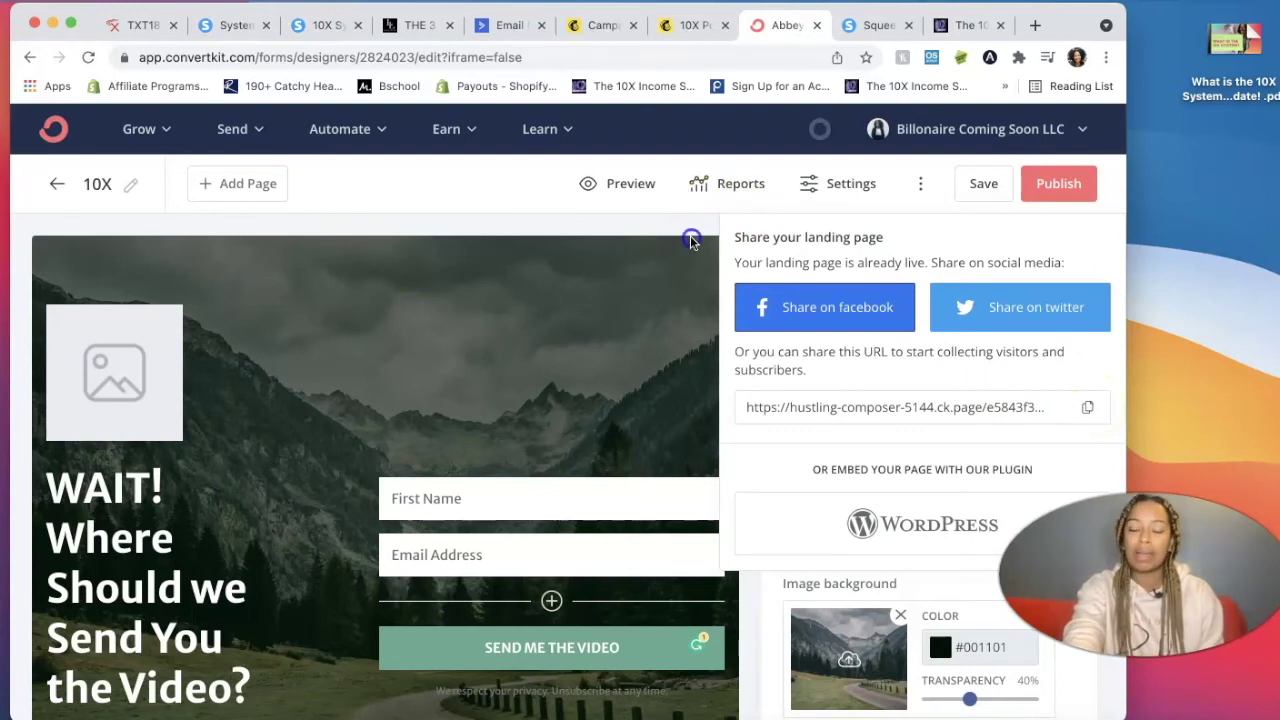
pyautogui.click(929, 209)
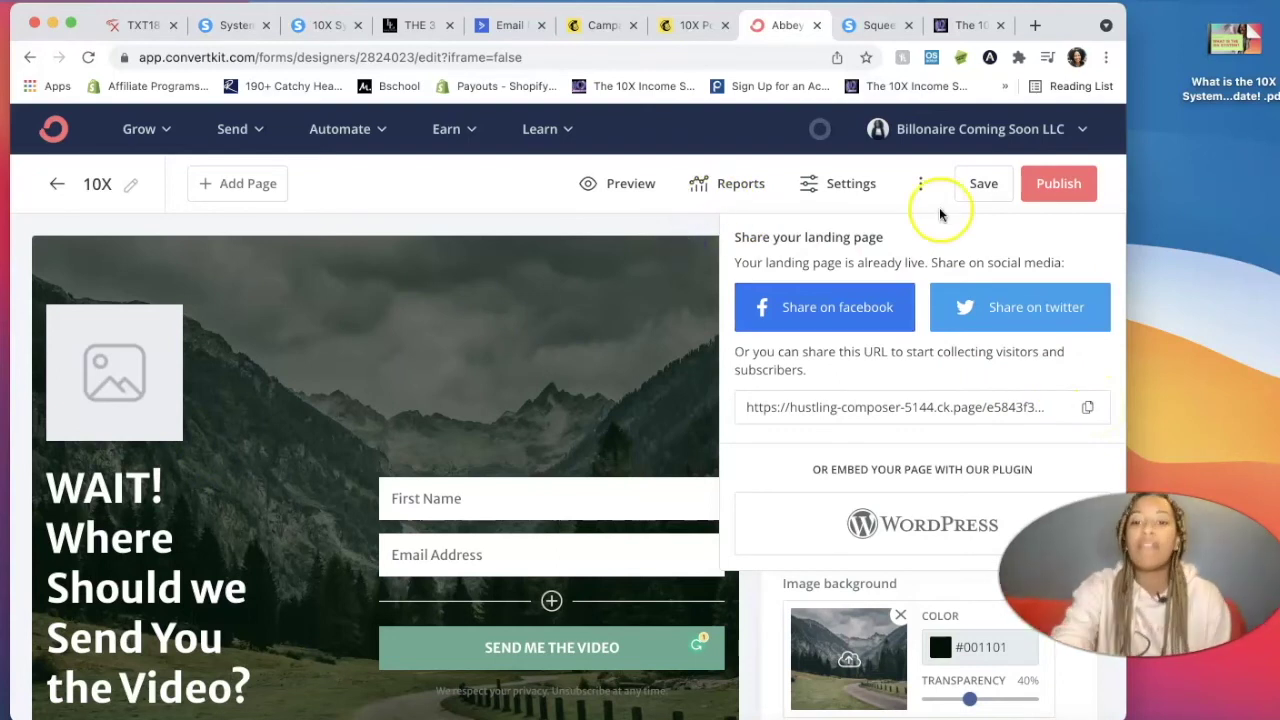
pyautogui.click(786, 272)
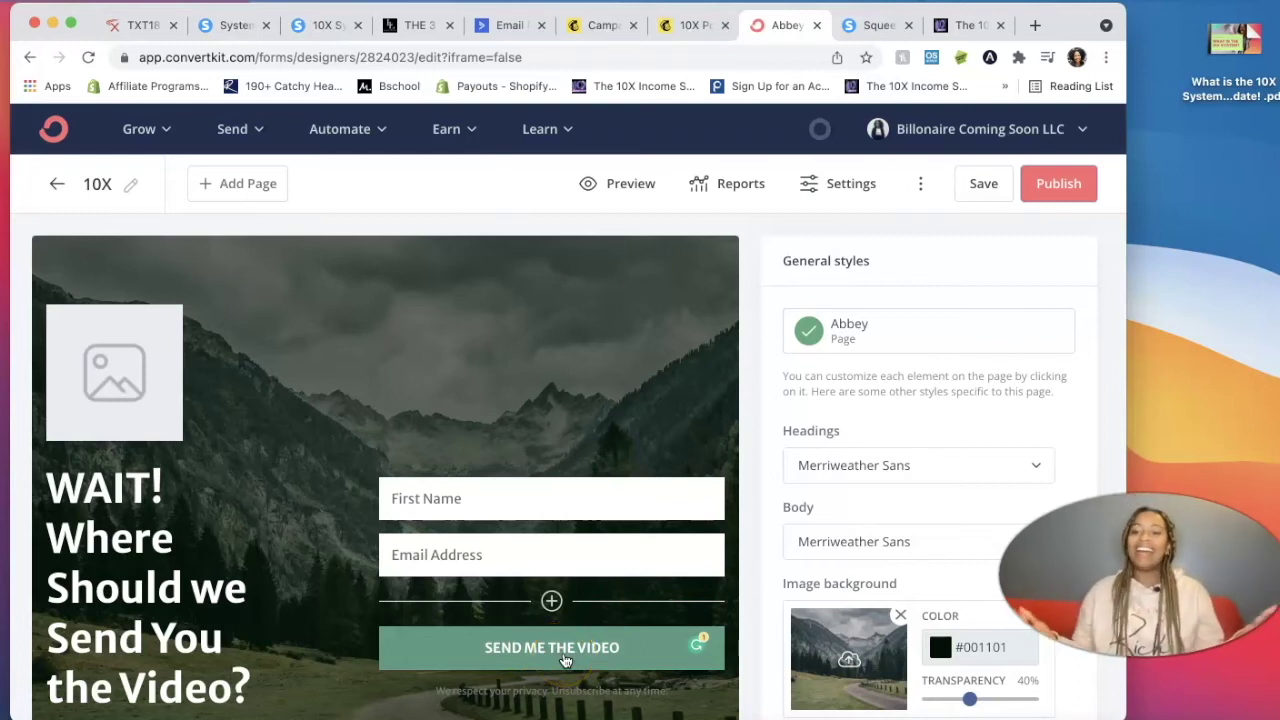
# Set the landing page to redirect new subscribers to the 10X Income System video page's URL, and save the settings.
pyautogui.click(808, 183)
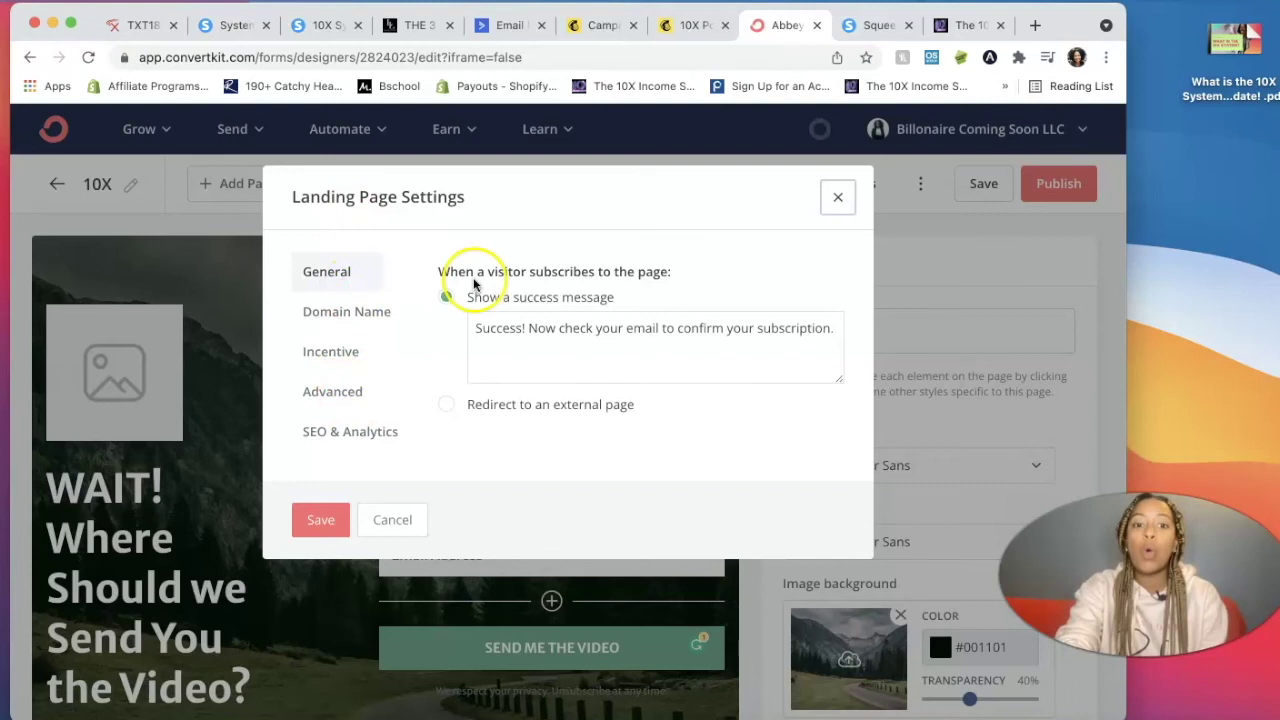
pyautogui.click(449, 408)
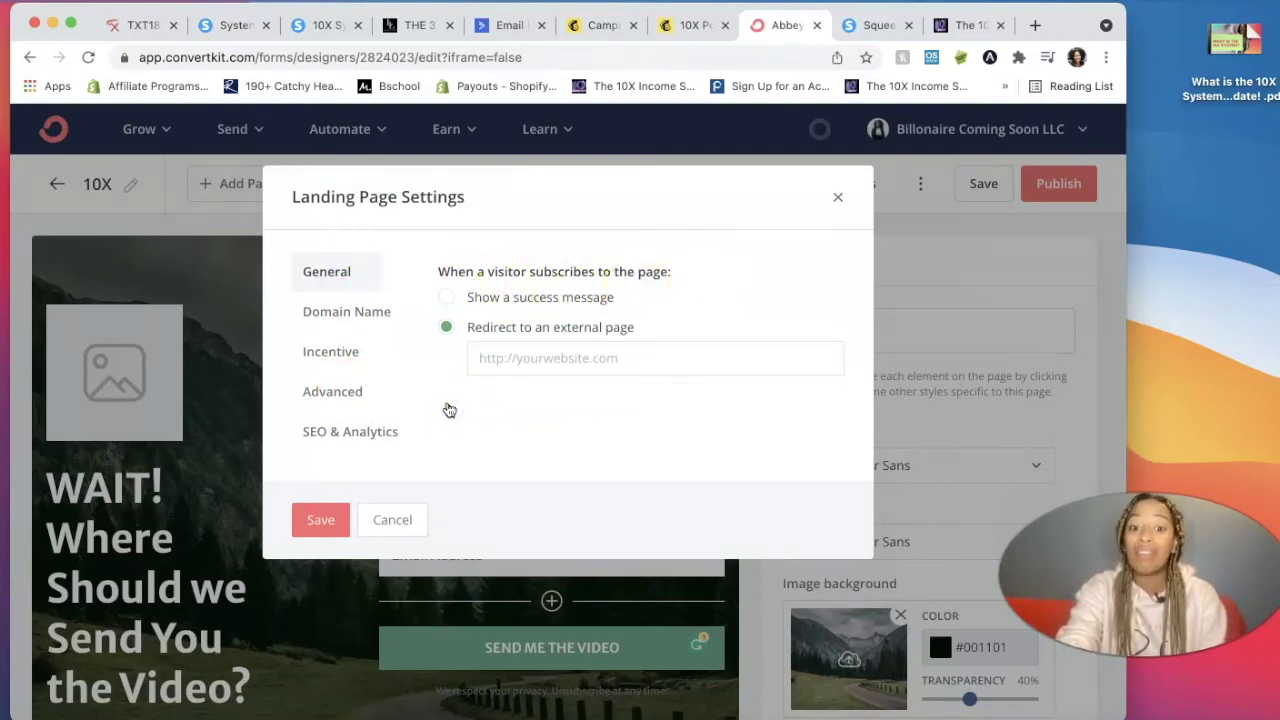
pyautogui.click(500, 335)
pyautogui.click(965, 25)
pyautogui.click(669, 56)
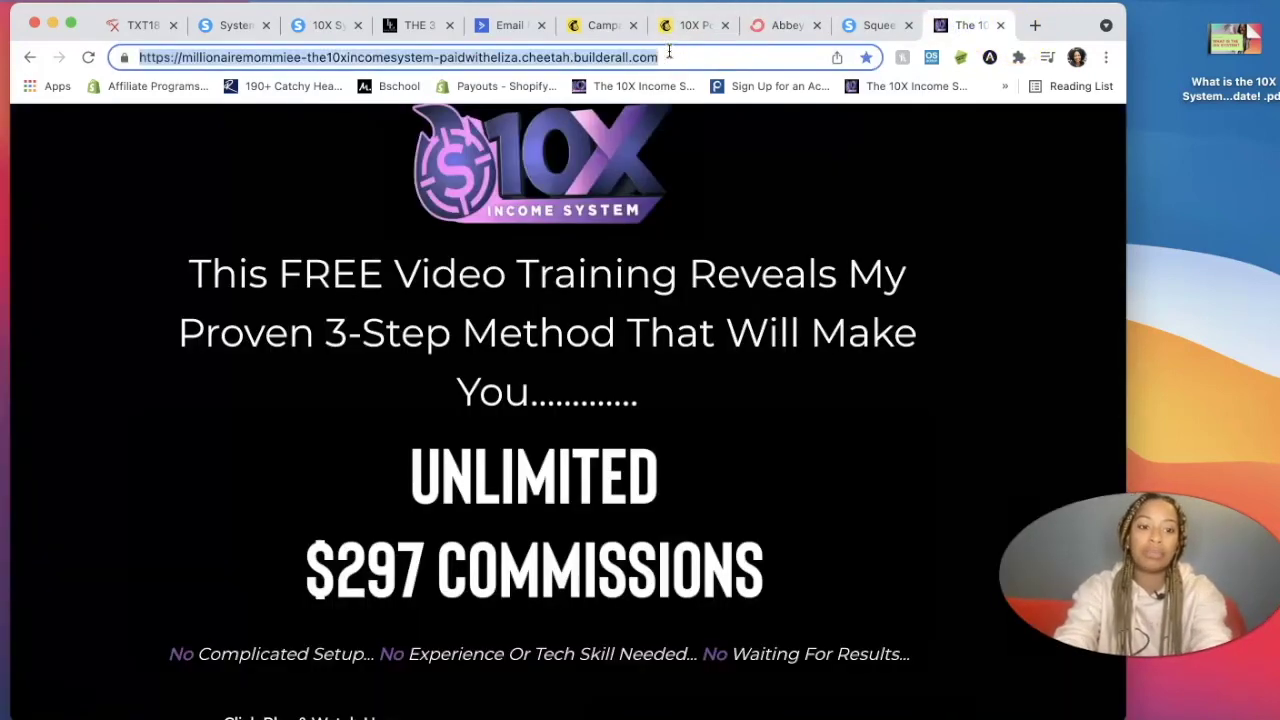
pyautogui.click(770, 25)
pyautogui.click(492, 362)
pyautogui.hotkey('ctrl', 'v')
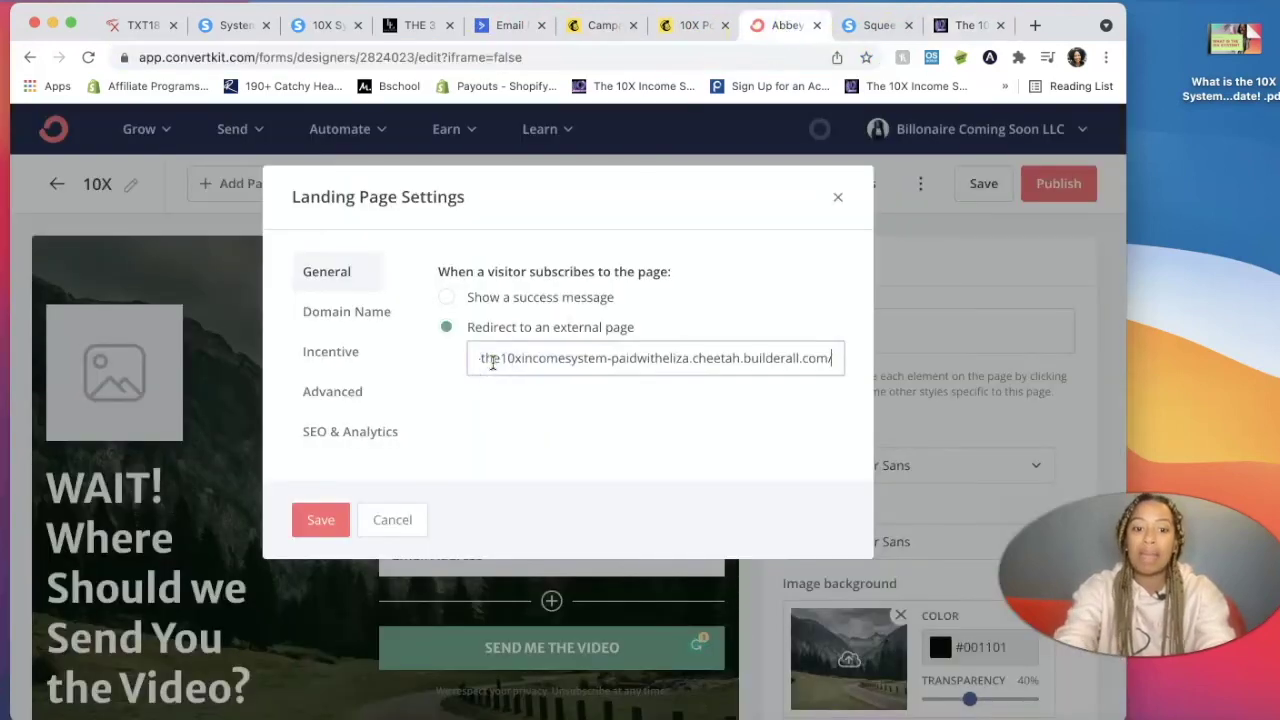
pyautogui.click(321, 517)
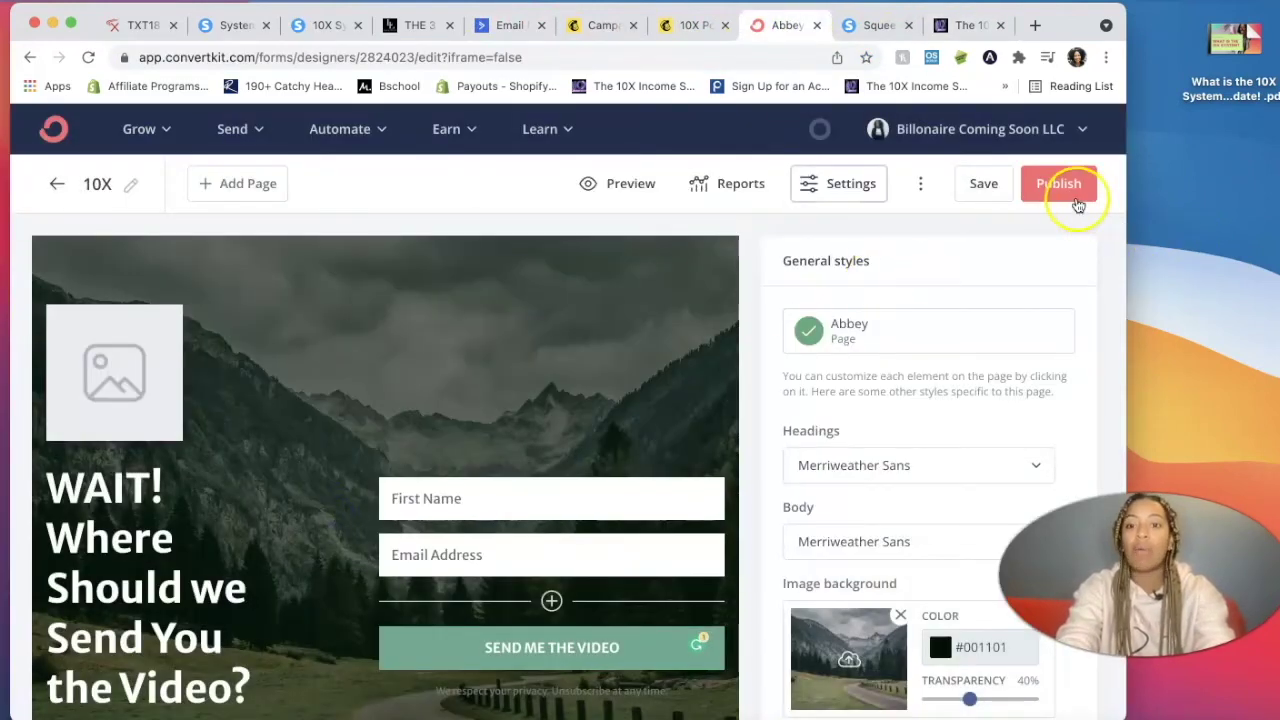
# Publish the landing page and copy its share URL, and open the 10X System sales page in the systeme.io page editor.
pyautogui.click(1075, 203)
pyautogui.click(1083, 410)
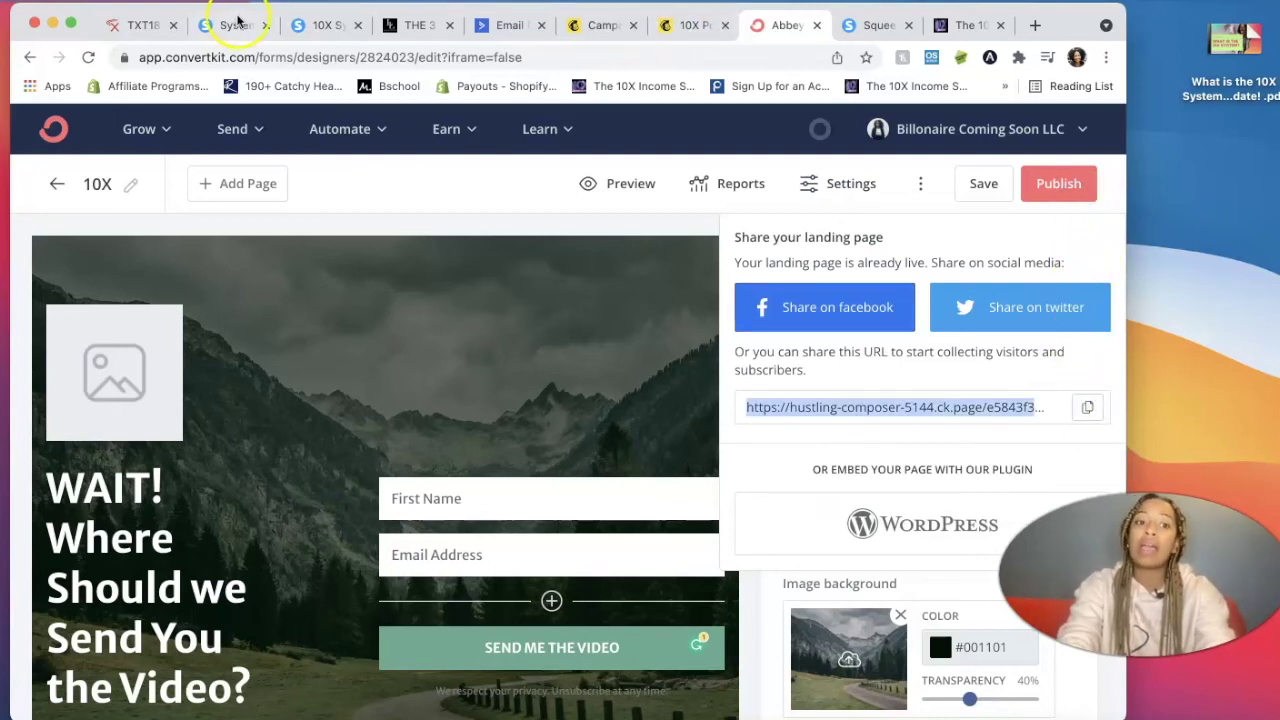
pyautogui.click(236, 24)
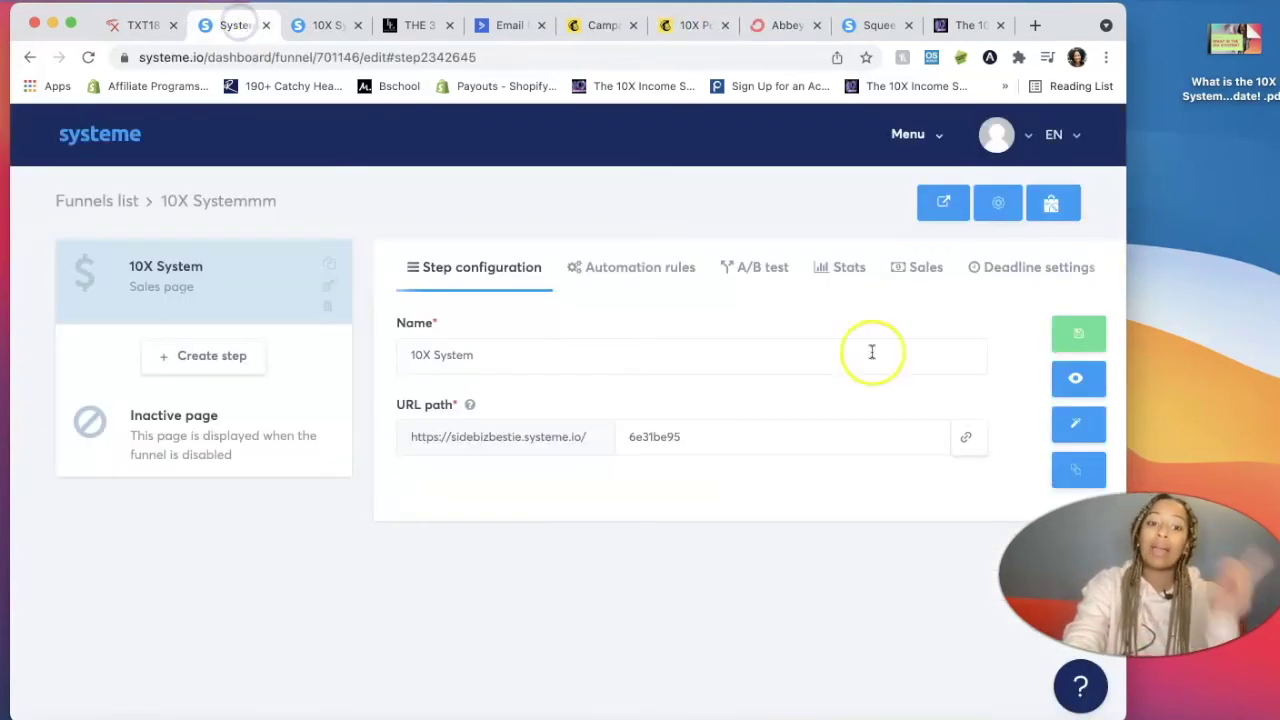
pyautogui.click(322, 25)
pyautogui.click(241, 29)
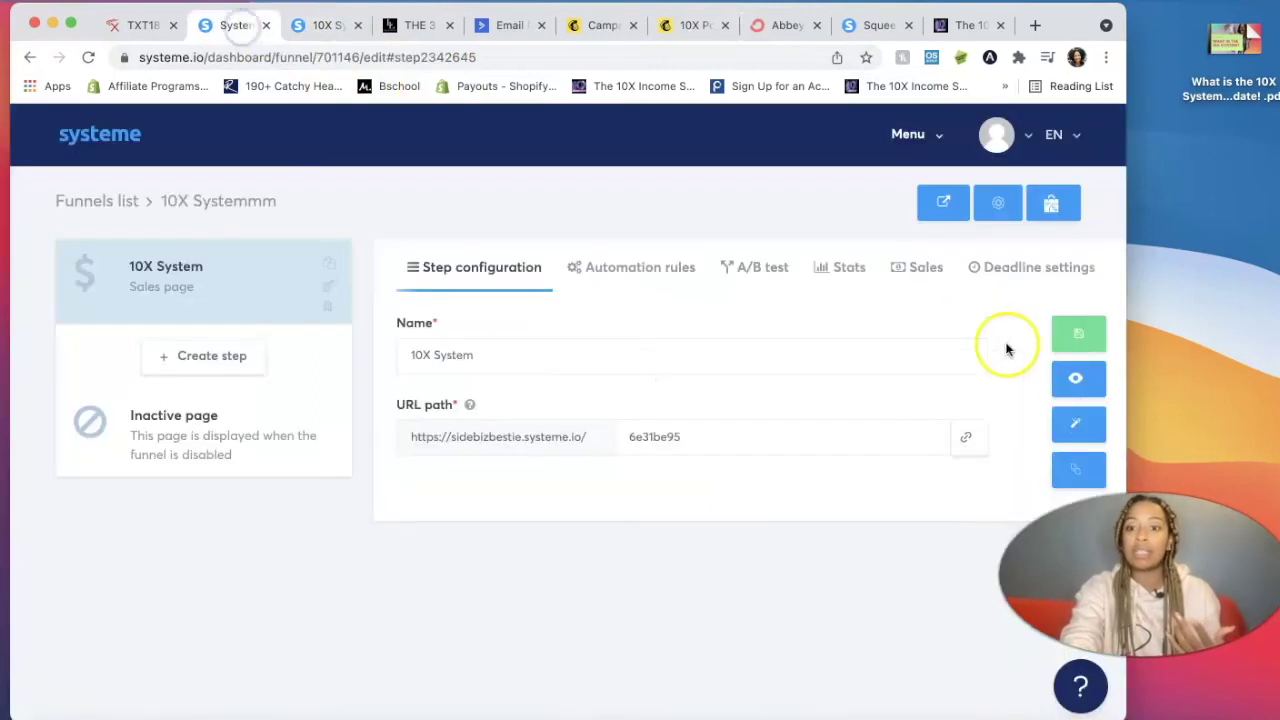
pyautogui.click(1077, 424)
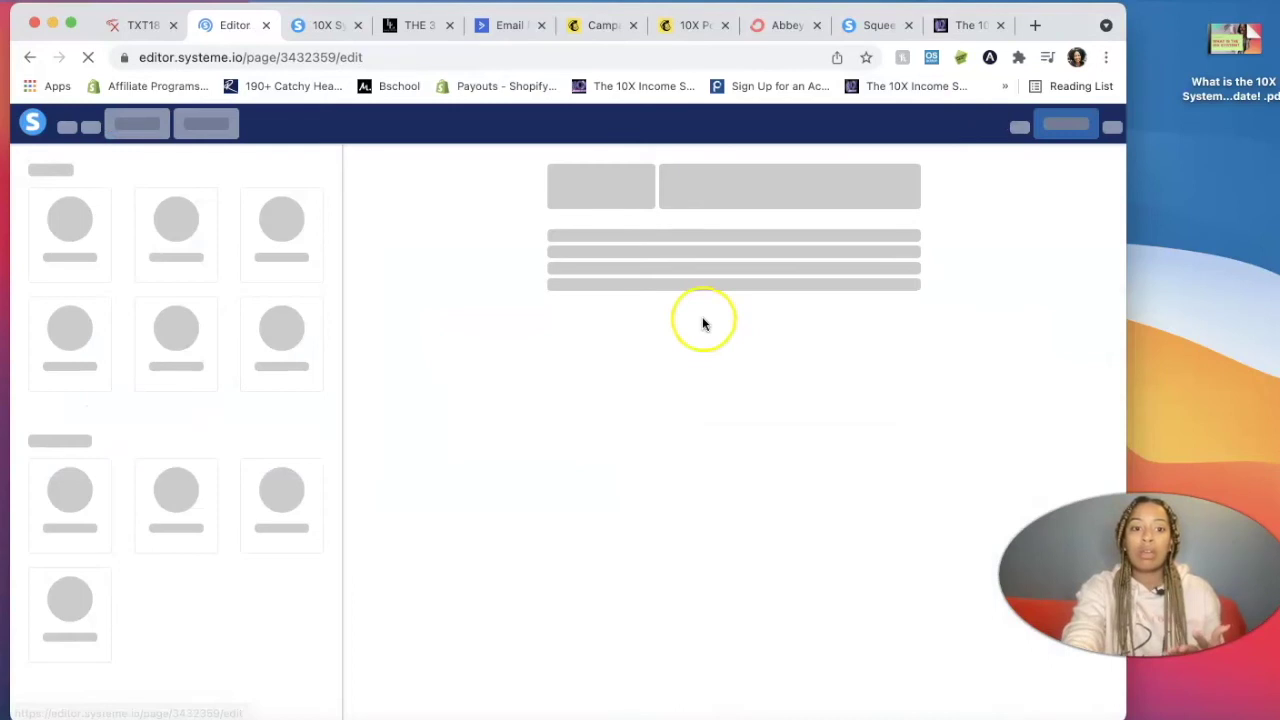
# Inspect the link settings of the sales page's "Watch Video" button and of the red button below the video.
pyautogui.scroll(-3, 544, 501)
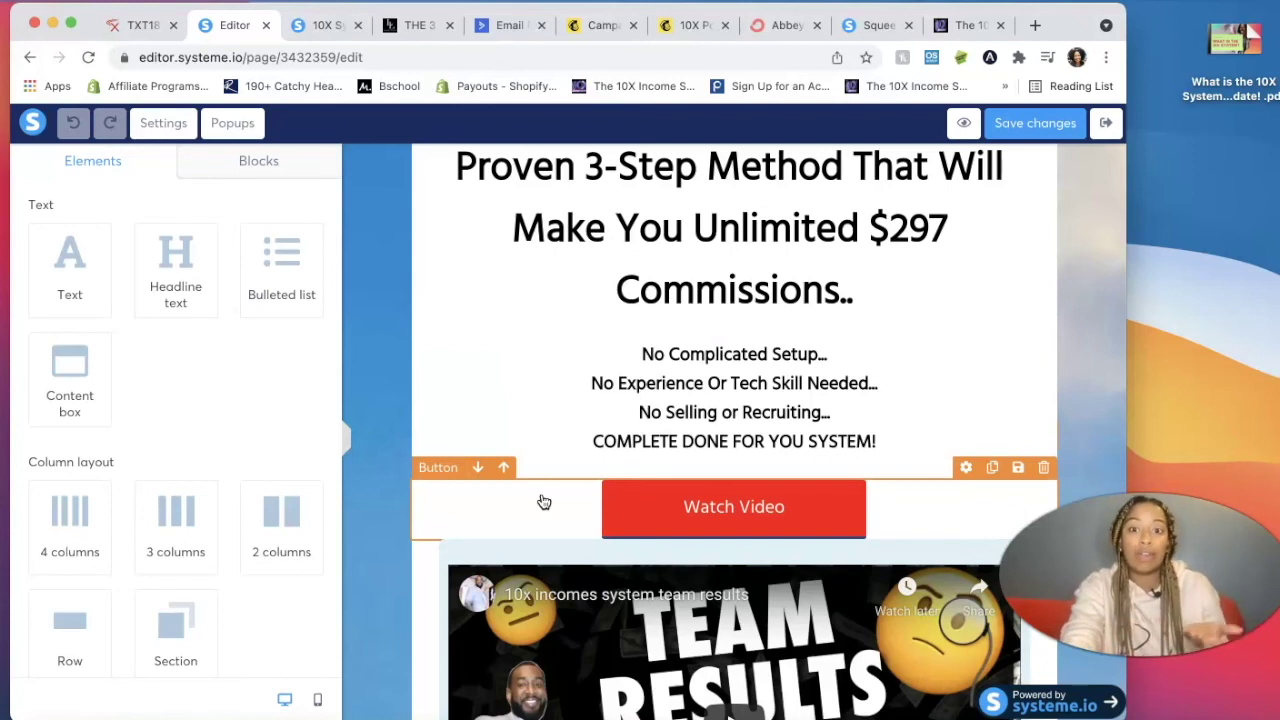
pyautogui.click(677, 514)
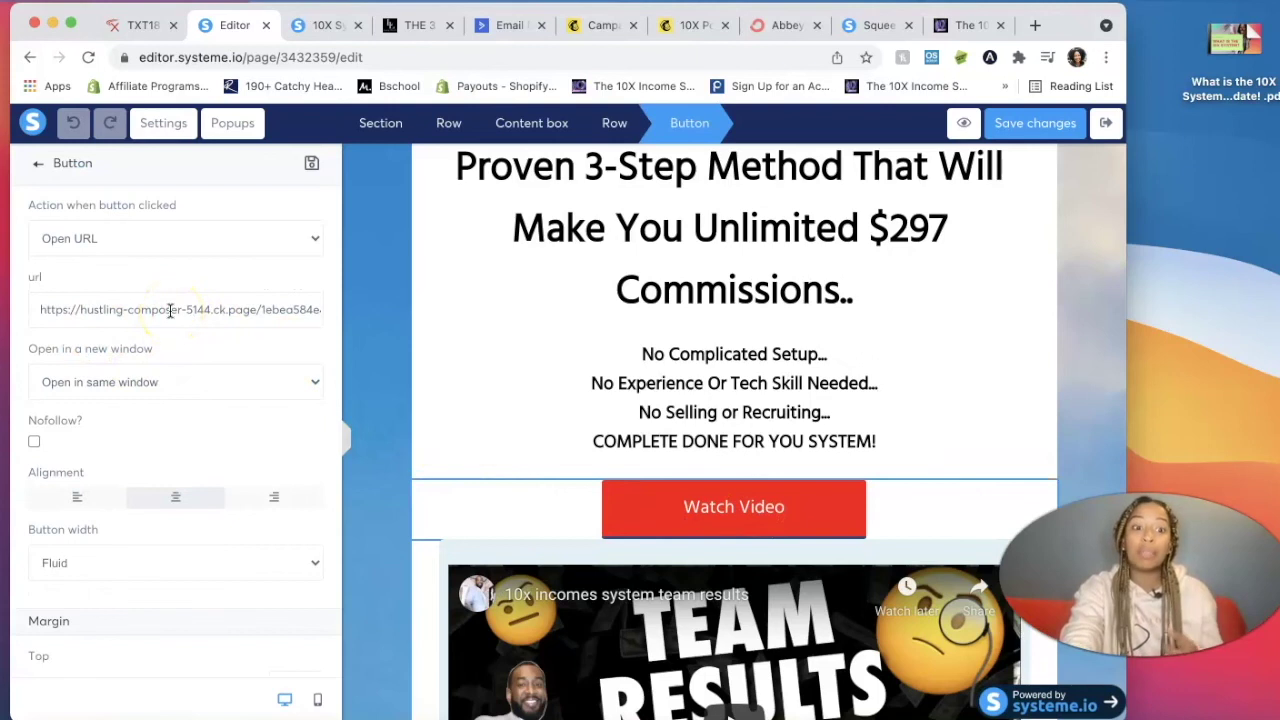
pyautogui.click(540, 389)
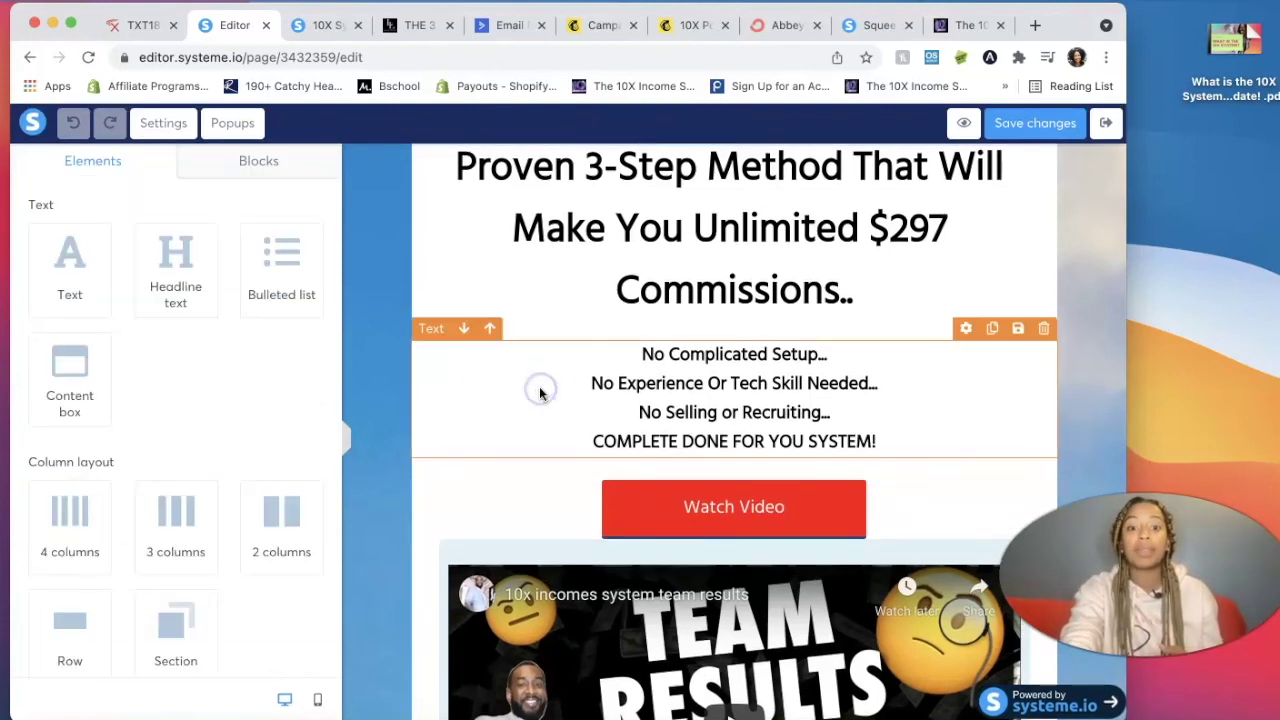
pyautogui.scroll(-10, 540, 392)
pyautogui.scroll(3, 714, 357)
pyautogui.click(716, 344)
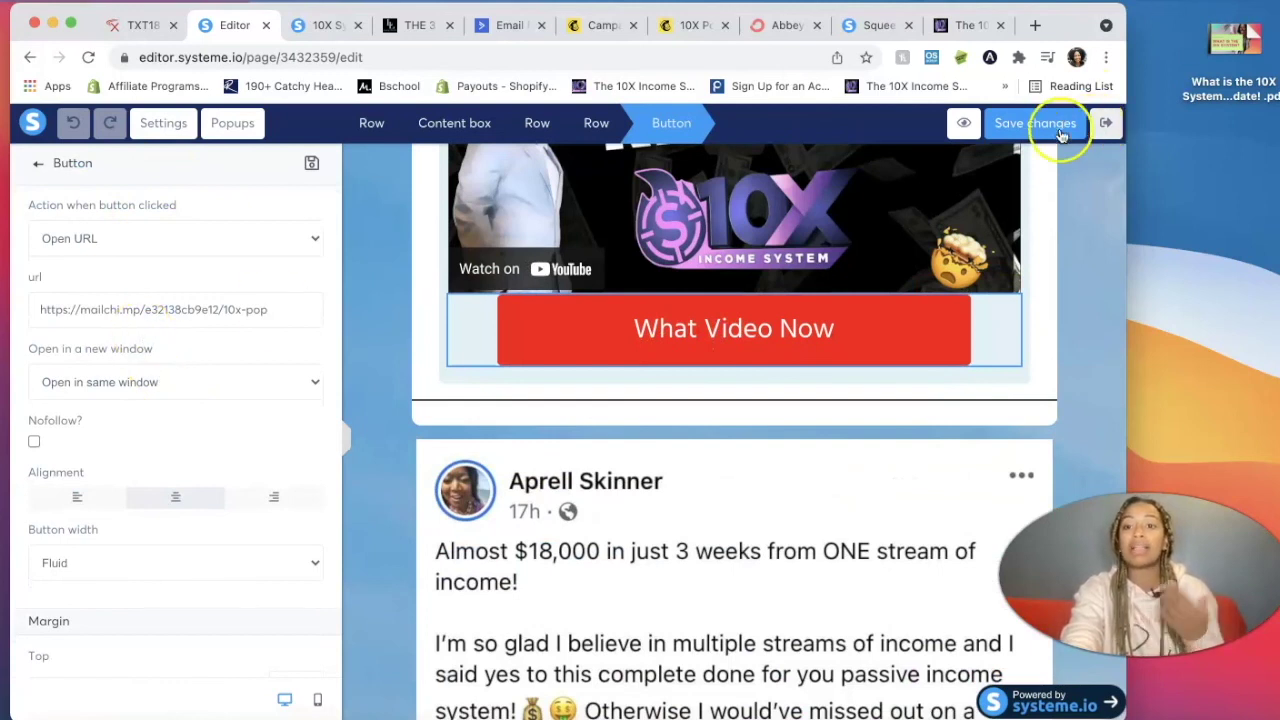
# Exit the page editor and test the "Watch Video" button on the live 10X System sales page.
pyautogui.click(1110, 124)
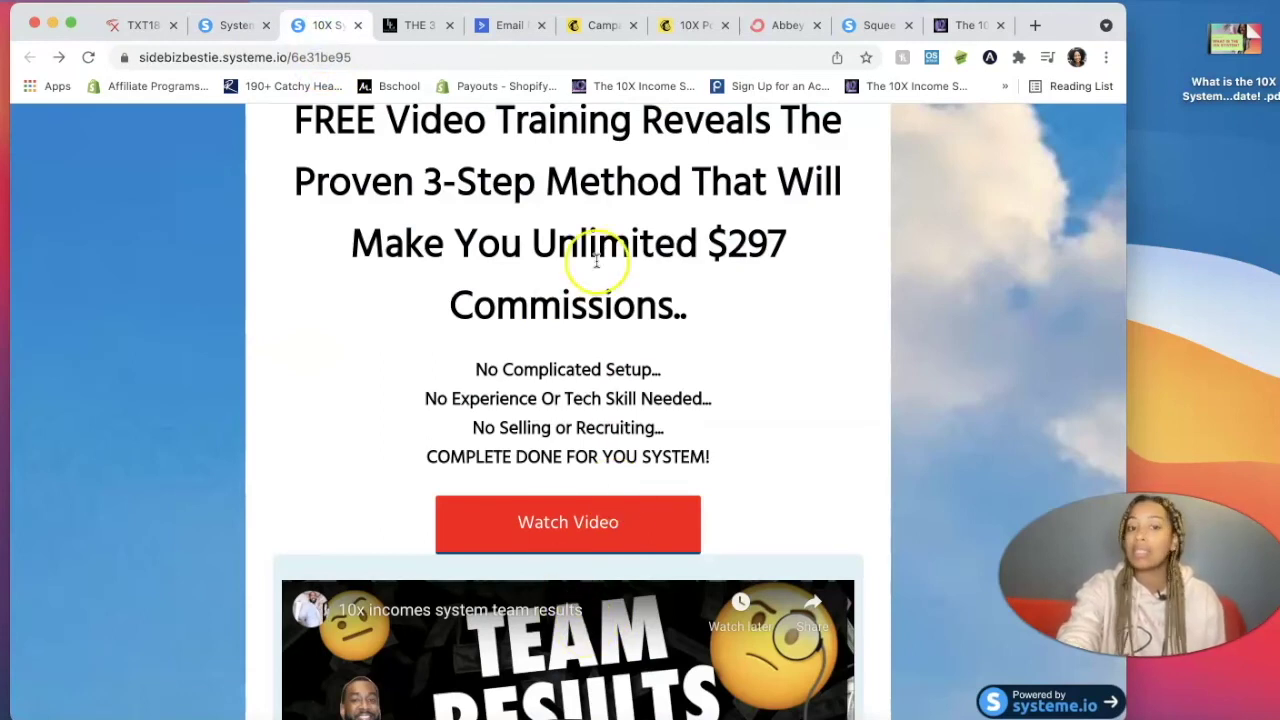
pyautogui.click(538, 537)
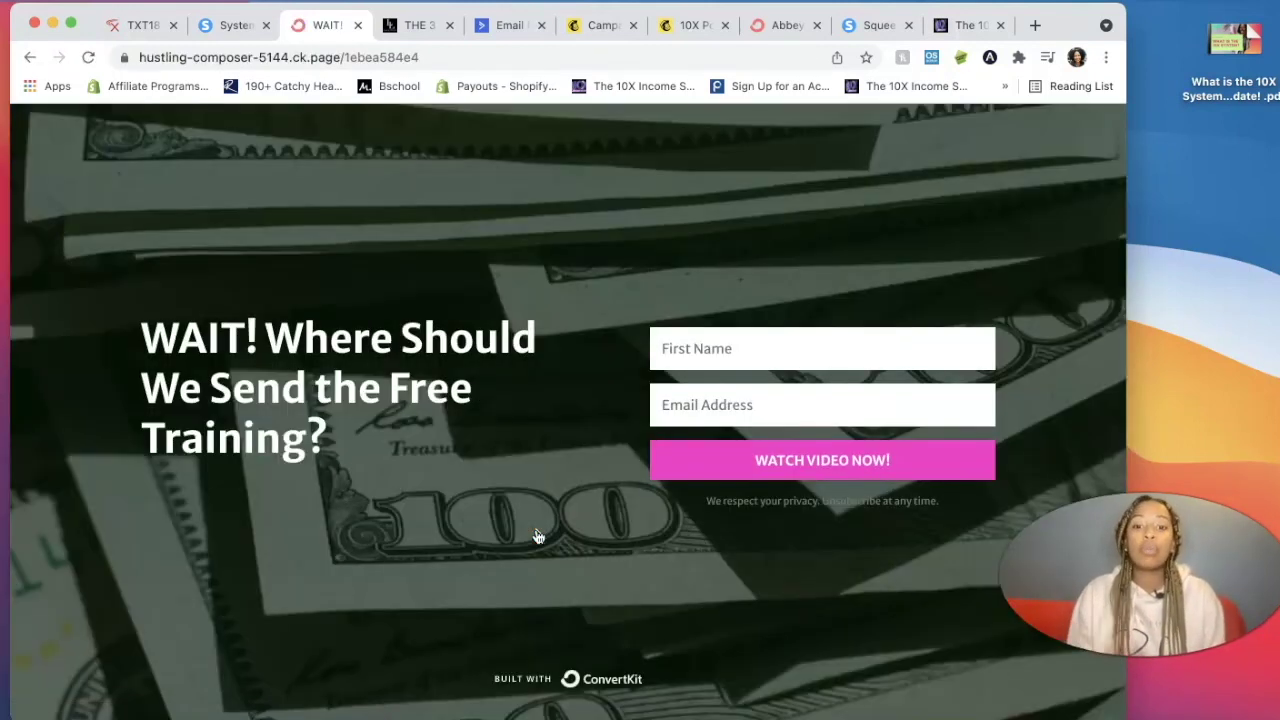